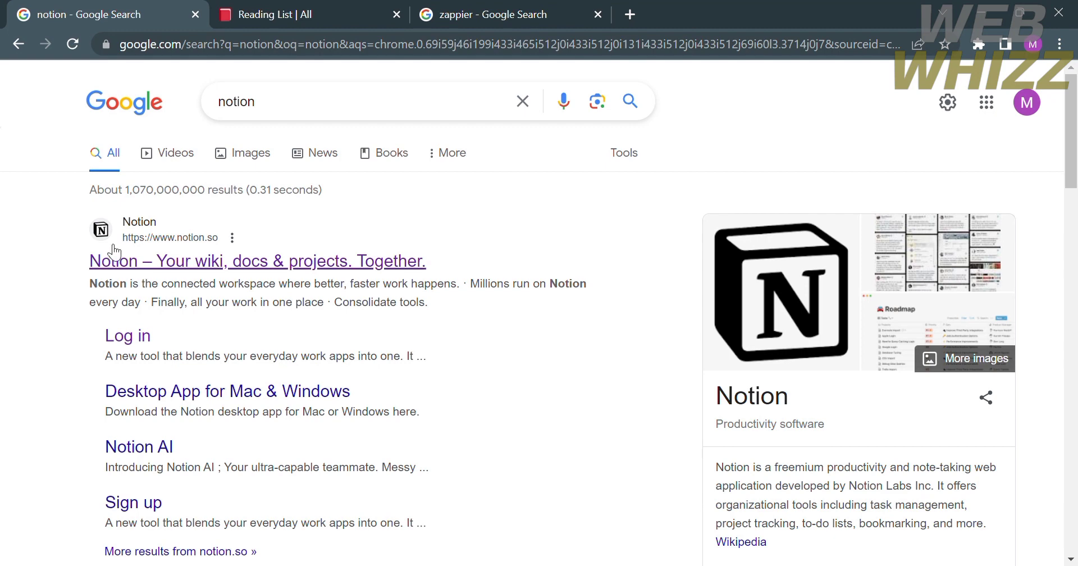
- Switch to the 'Reading List | All' Notion tab in Chrome
key("ctrl+Tab")
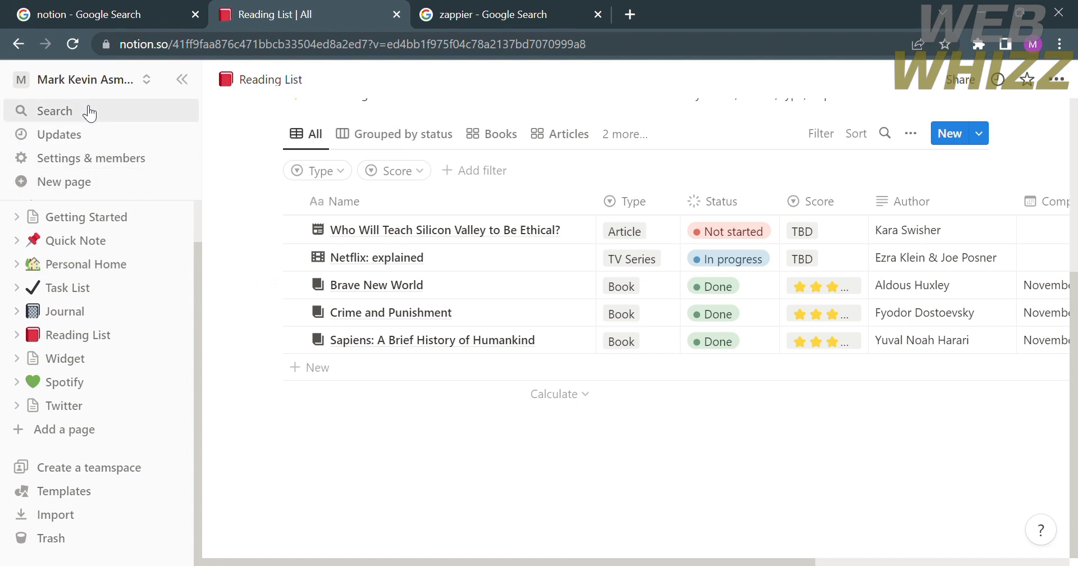
- Open the workspace search twice and close it without opening any result
scroll(96, 385, "up", 2)
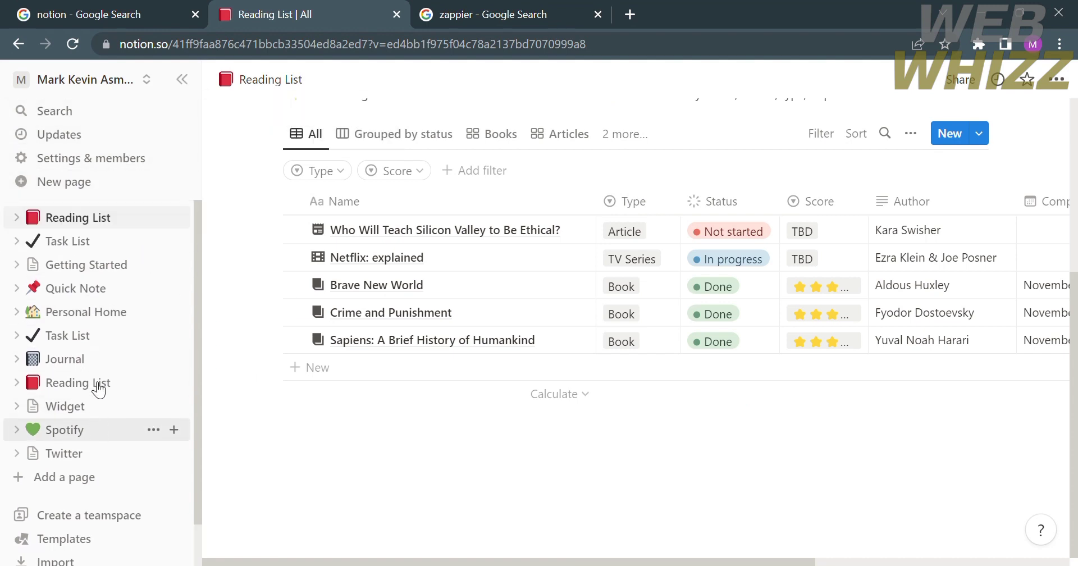
left_click(70, 108)
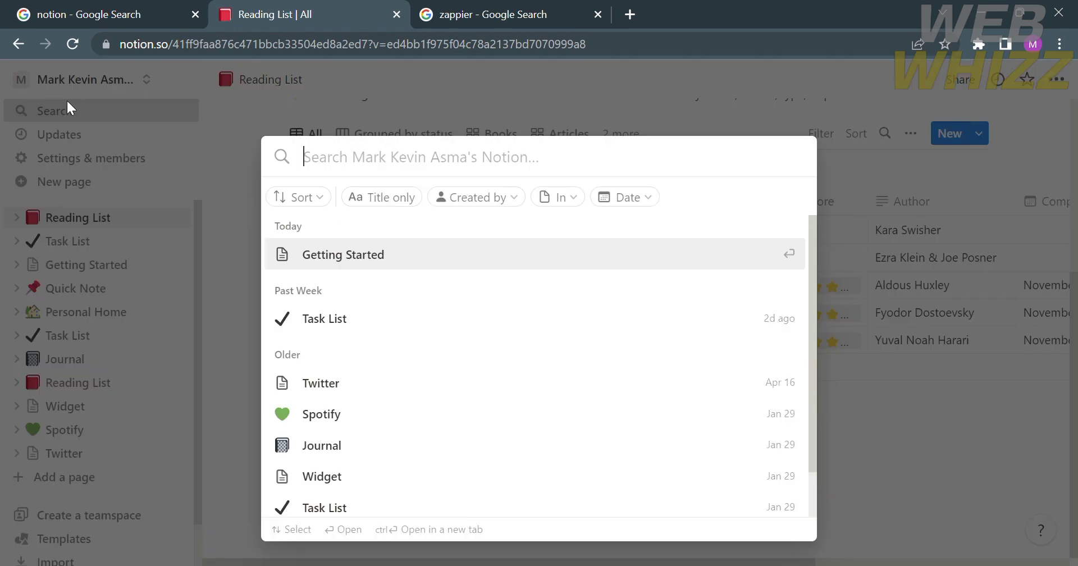
left_click(247, 406)
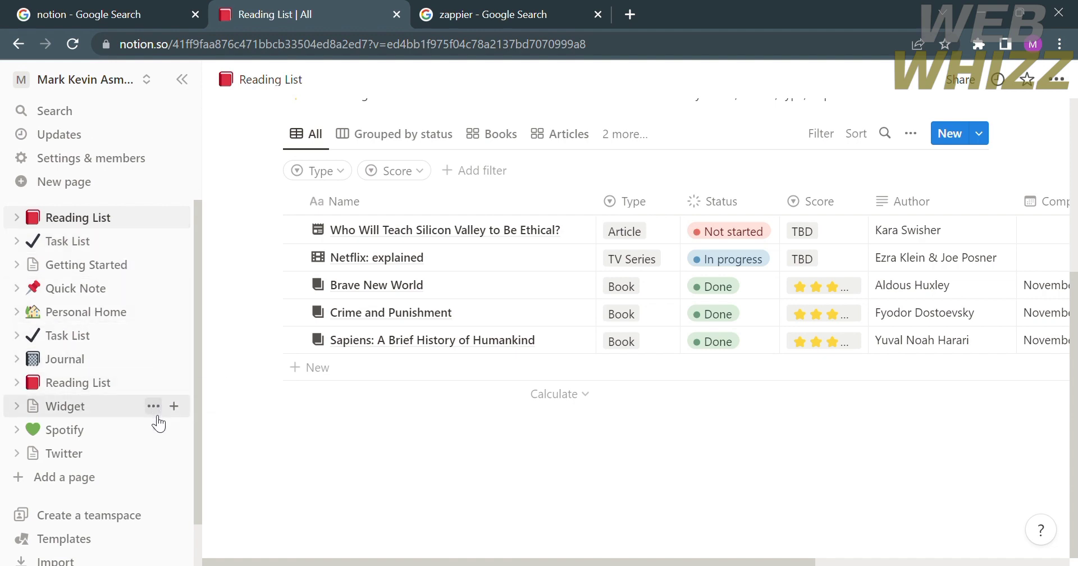
scroll(165, 475, "down", 1)
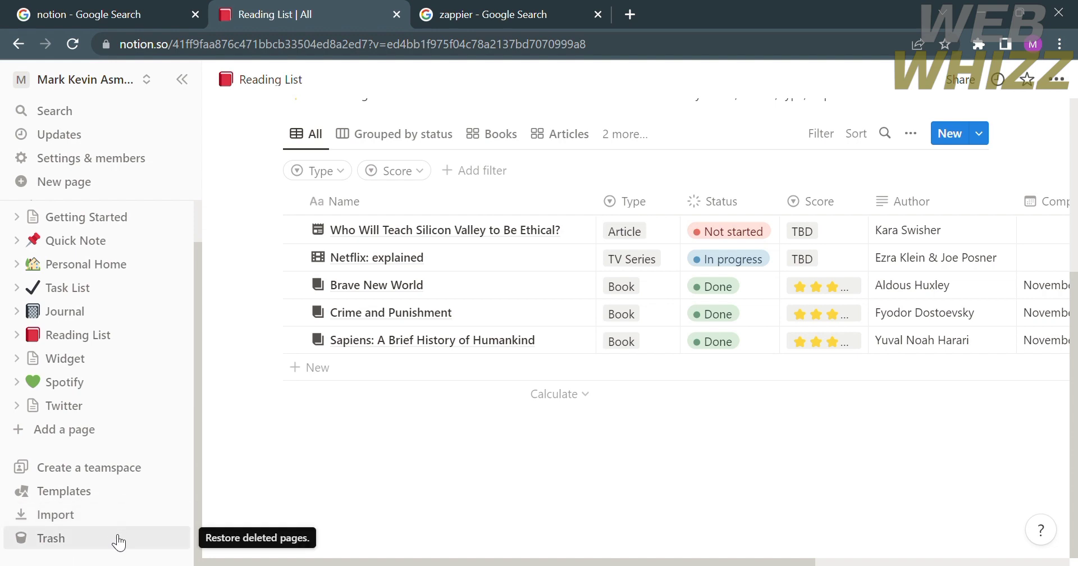
scroll(233, 297, "up", 4)
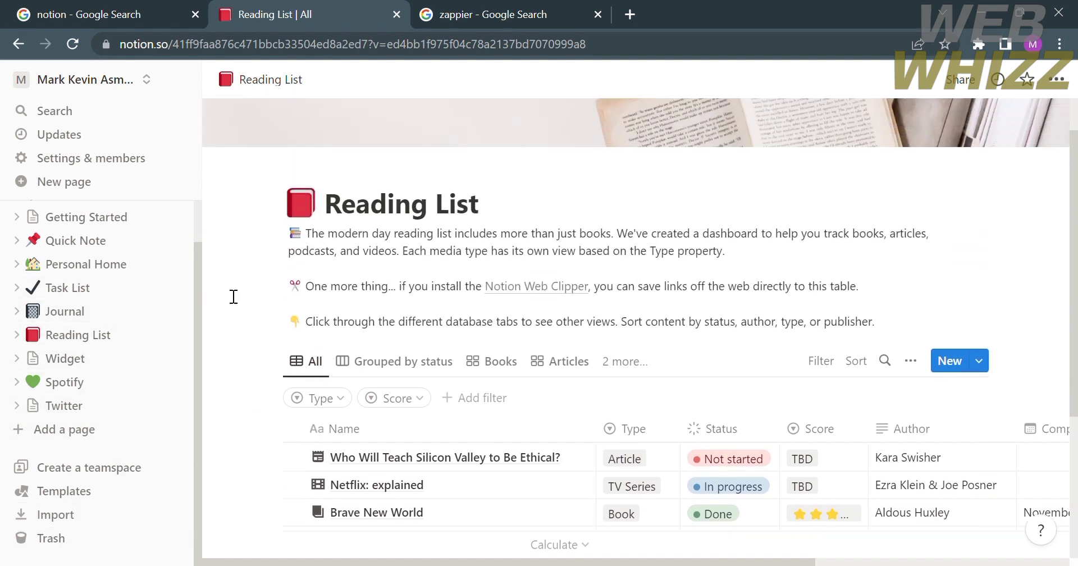
scroll(234, 297, "up", 1)
scroll(134, 233, "up", 1)
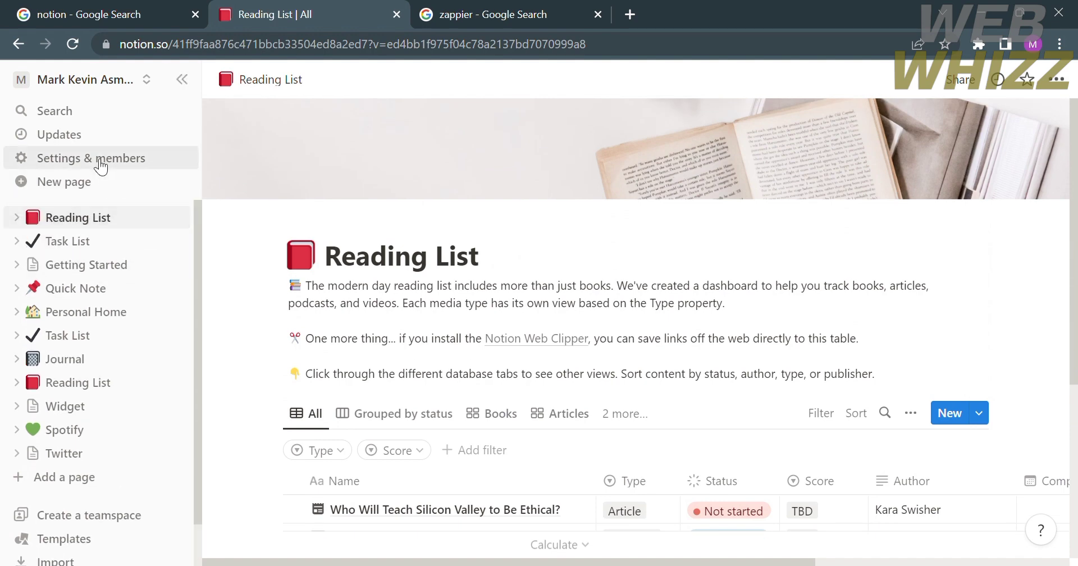
left_click(82, 111)
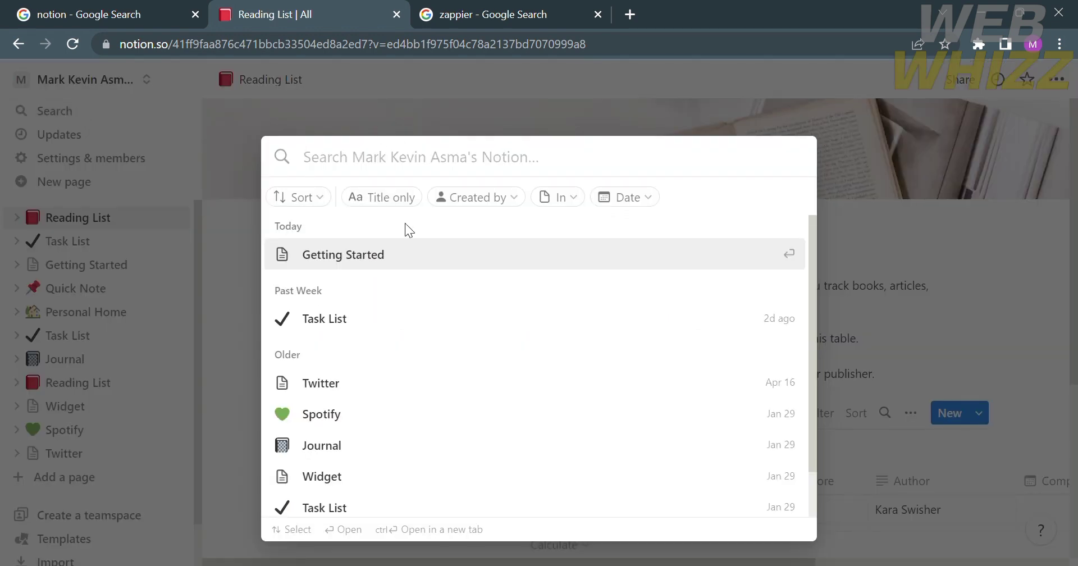
scroll(524, 371, "down", 1)
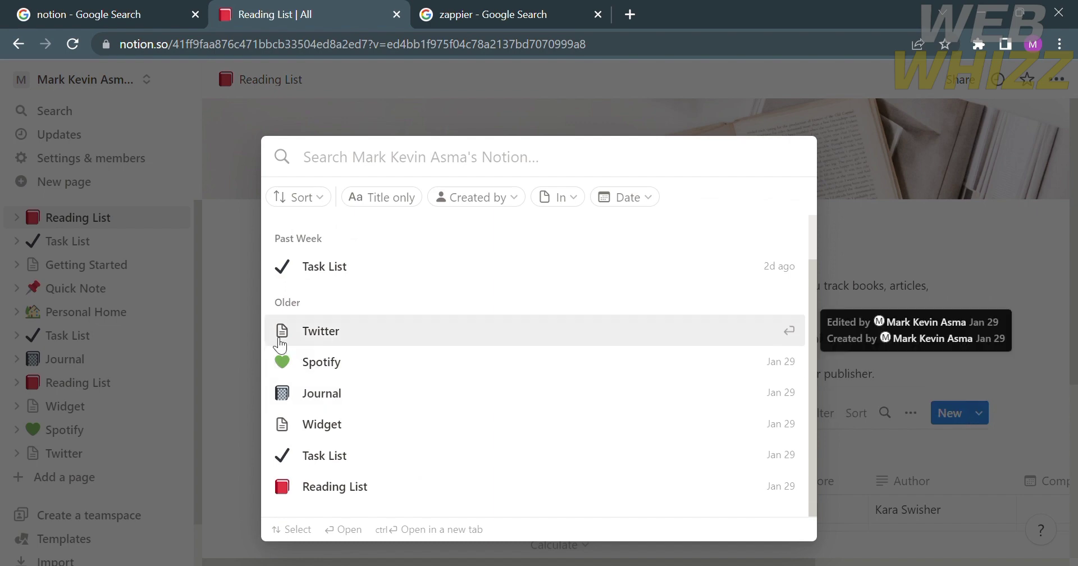
left_click(237, 329)
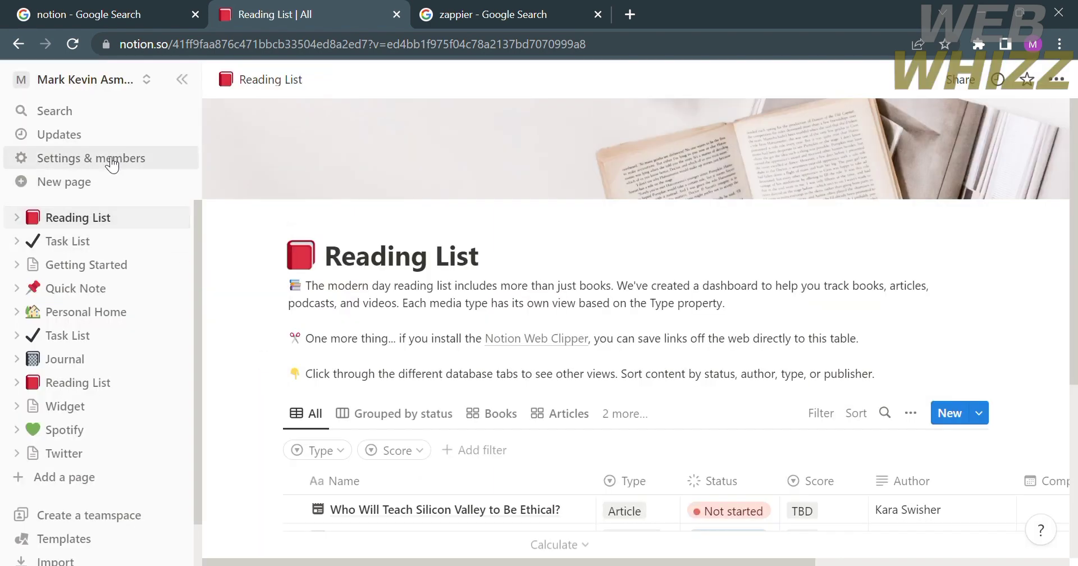
- Check the Updates inbox and its archived updates, then bring up Settings & members
left_click(88, 126)
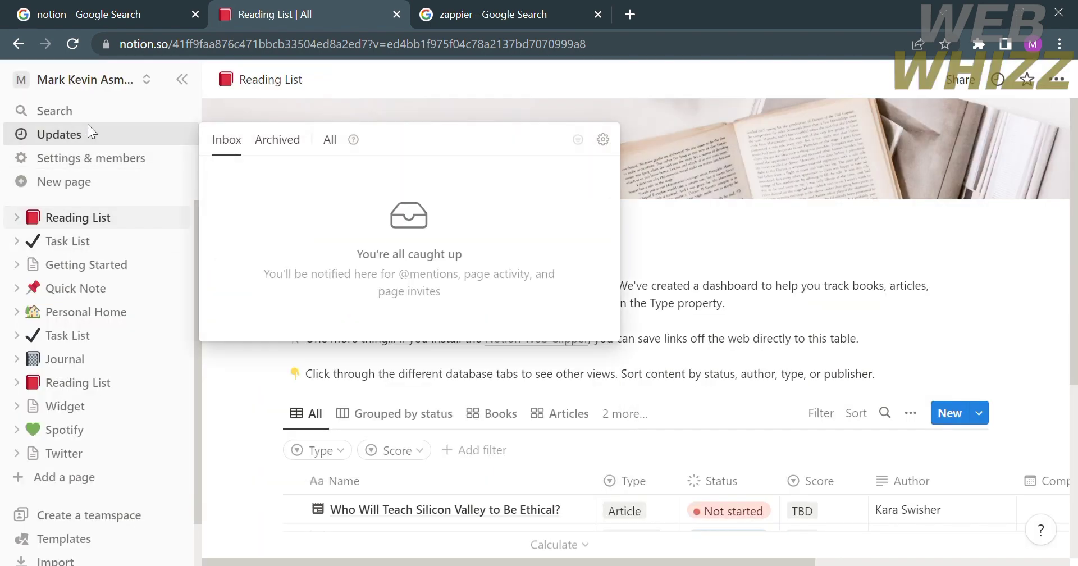
left_click(283, 143)
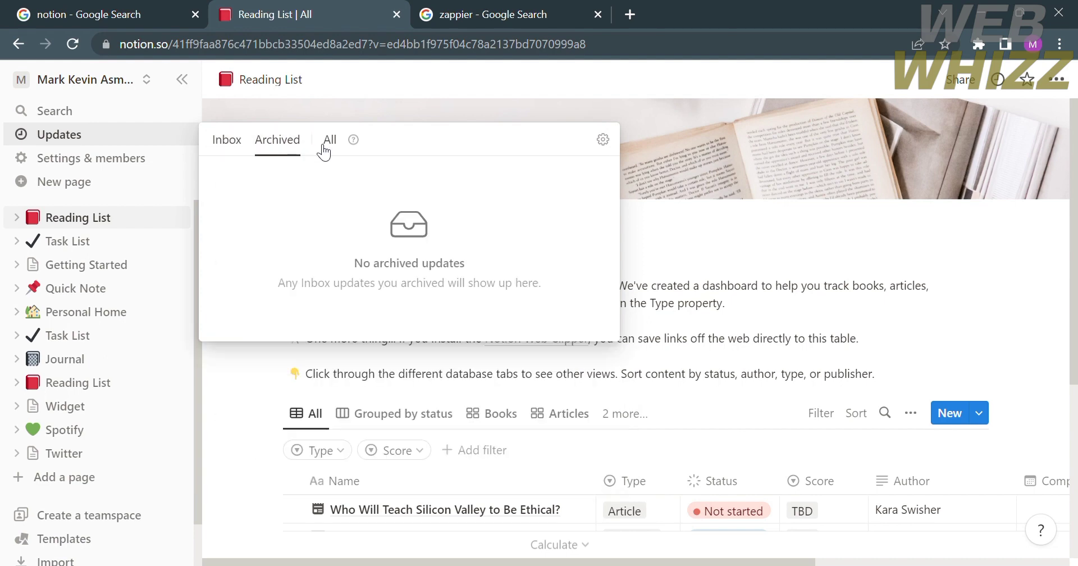
left_click(84, 172)
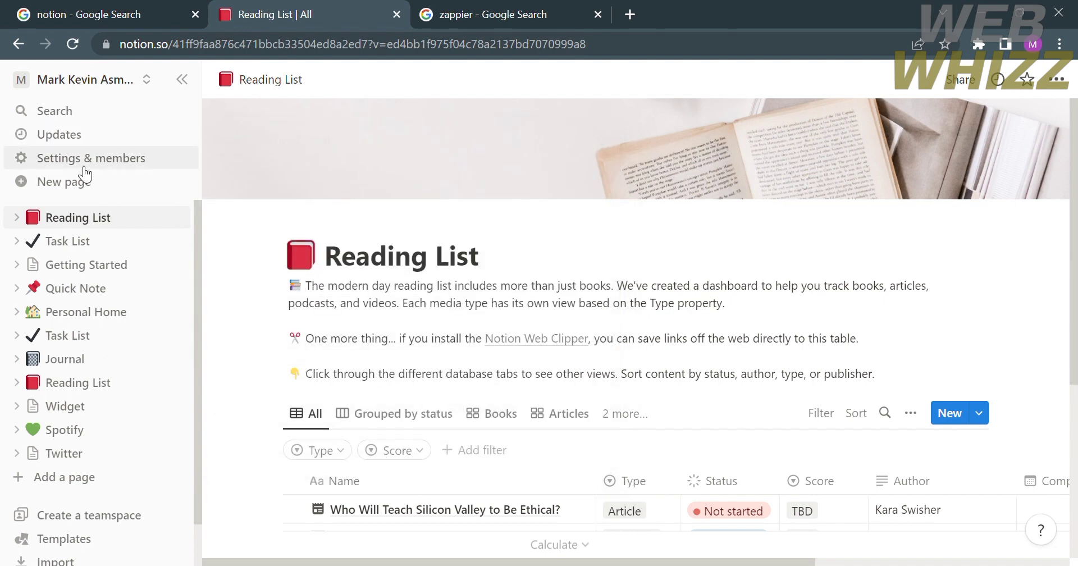
left_click(77, 163)
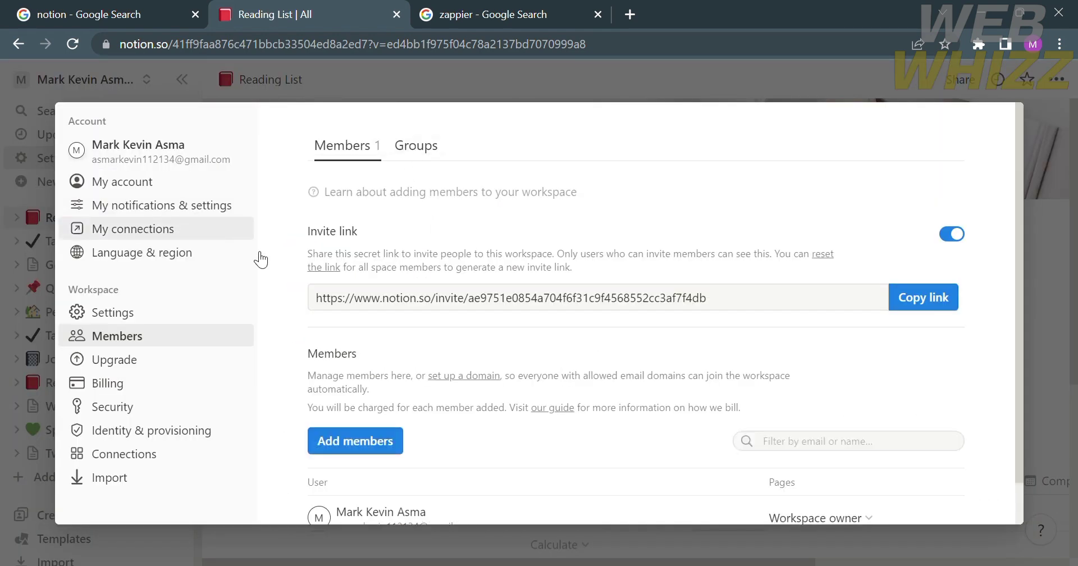
- Browse the My account, notifications, My connections and Language & region settings pages
scroll(326, 305, "down", 1)
scroll(325, 305, "up", 1)
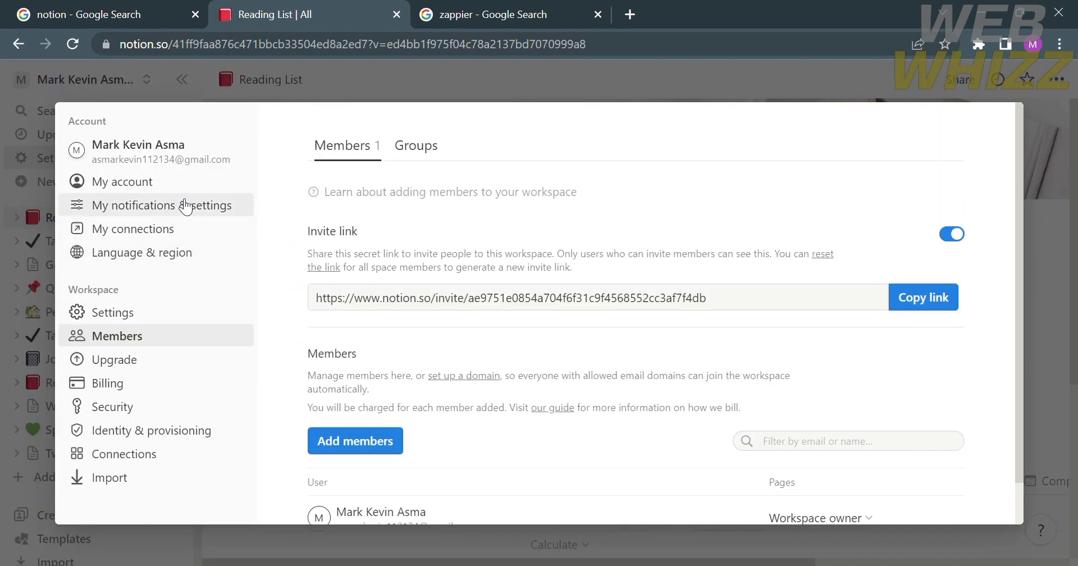
left_click(172, 192)
left_click(188, 216)
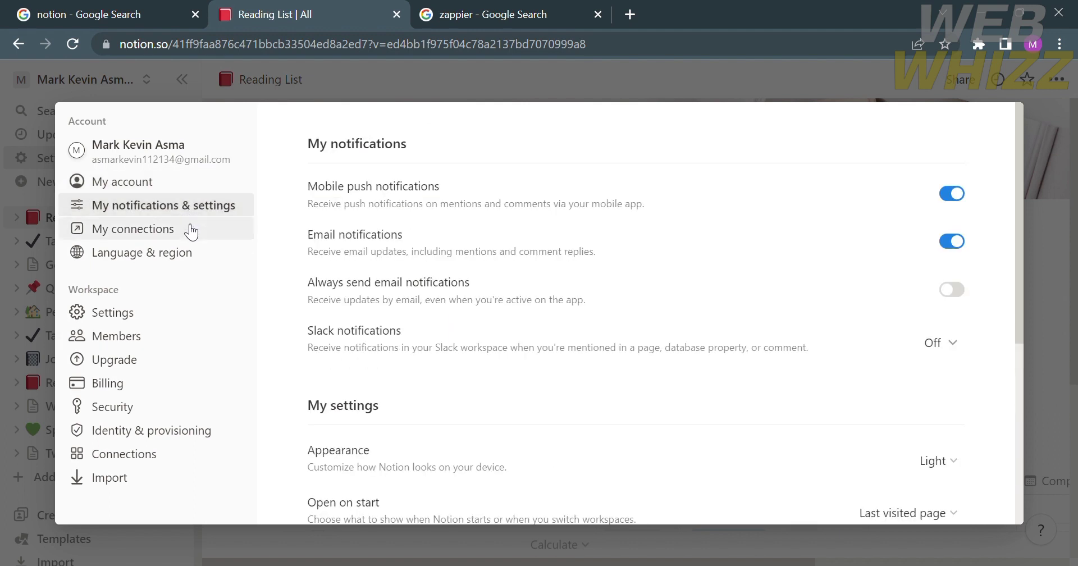
left_click(192, 236)
left_click(200, 257)
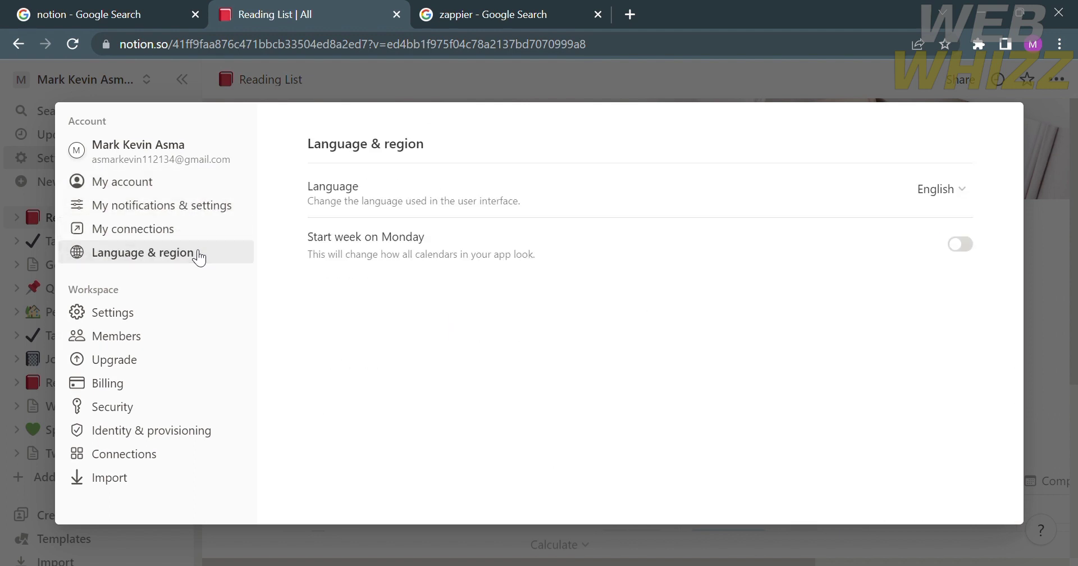
- Look over the workspace Settings page, then close the settings modal
left_click(201, 312)
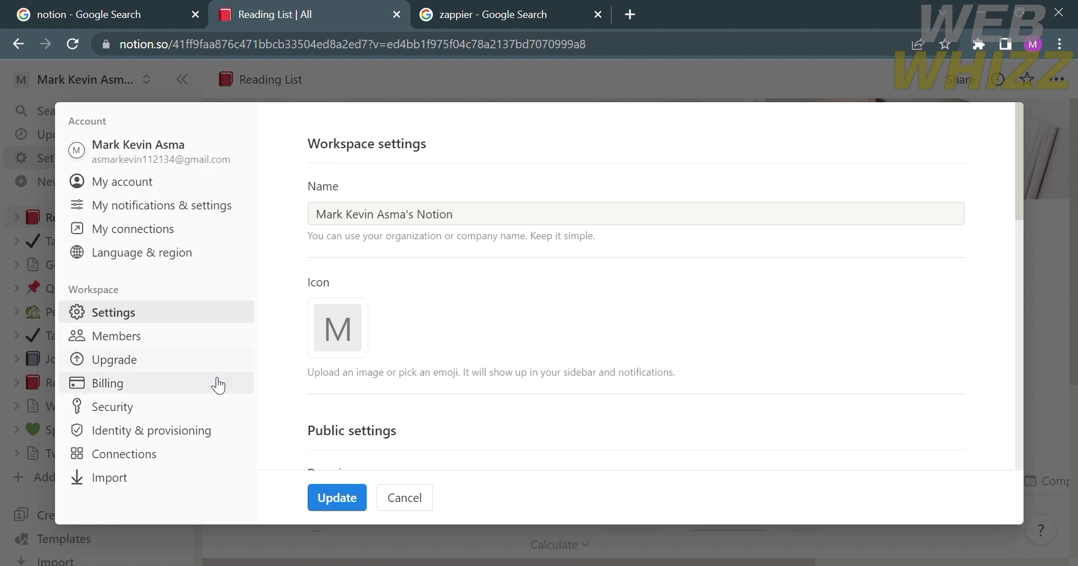
scroll(452, 344, "down", 10)
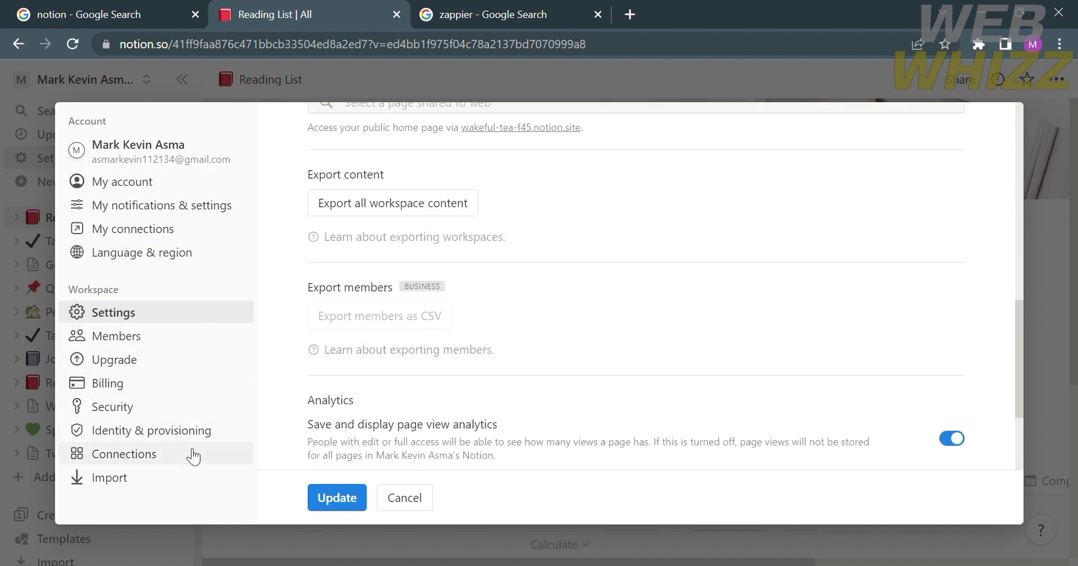
scroll(968, 260, "up", 1)
scroll(968, 260, "up", 5)
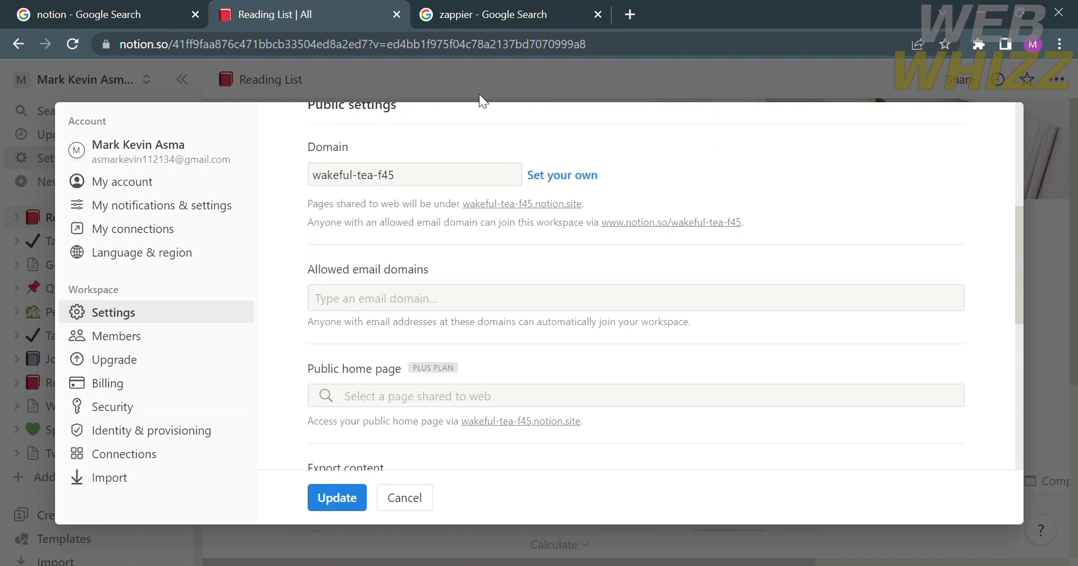
left_click(441, 77)
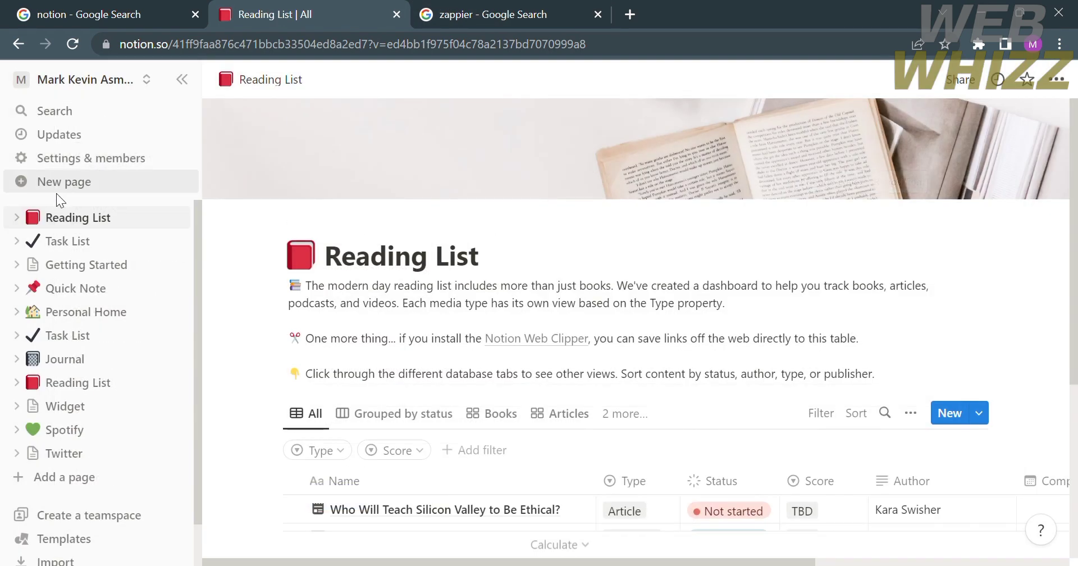
- Create a blank untitled page, view its layout choices, then discard it back to Reading List
left_click(59, 181)
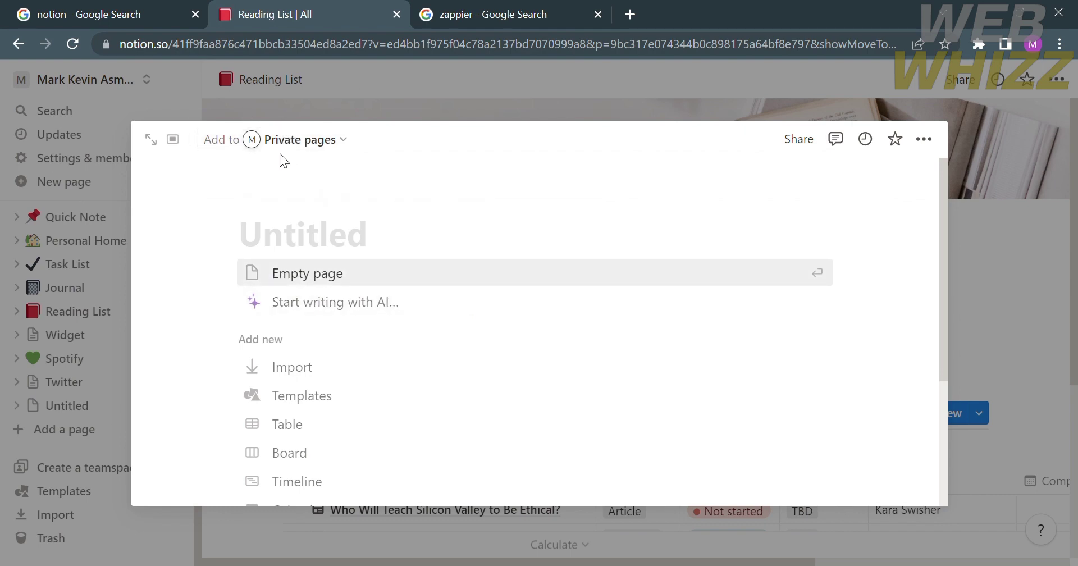
scroll(382, 364, "down", 3)
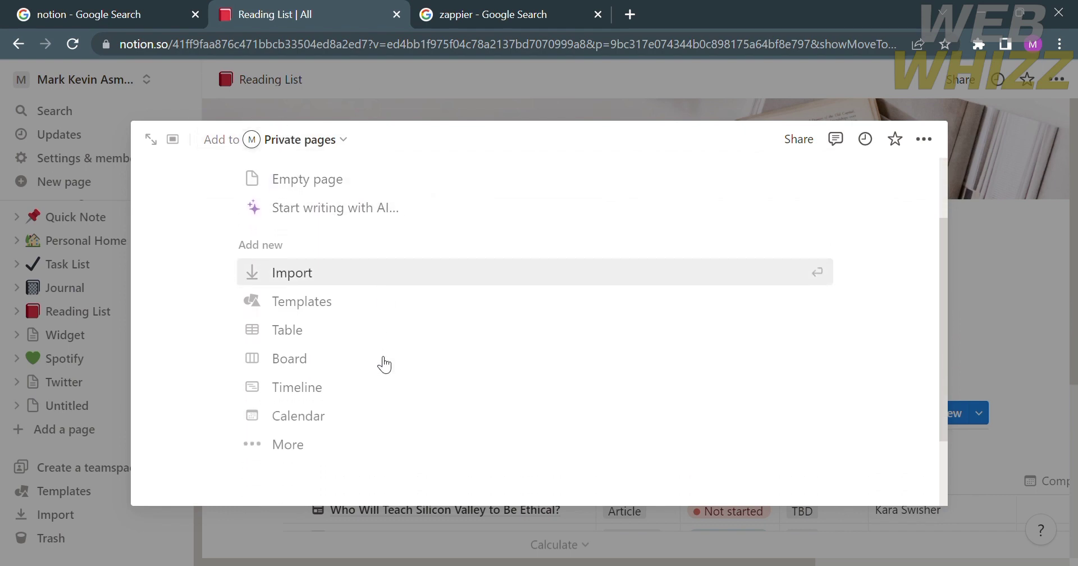
scroll(385, 365, "up", 3)
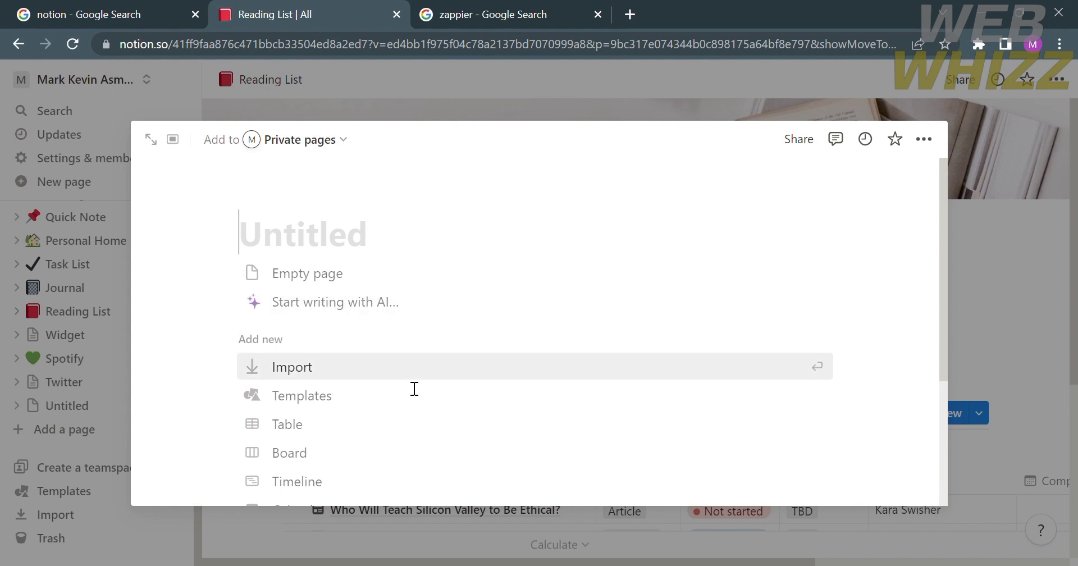
scroll(414, 387, "down", 3)
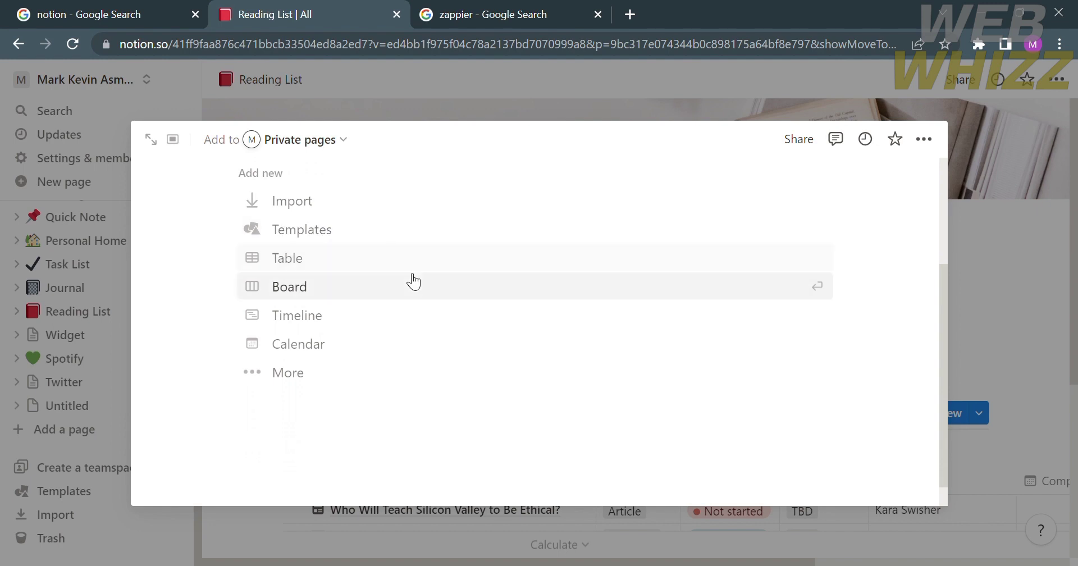
left_click(258, 381)
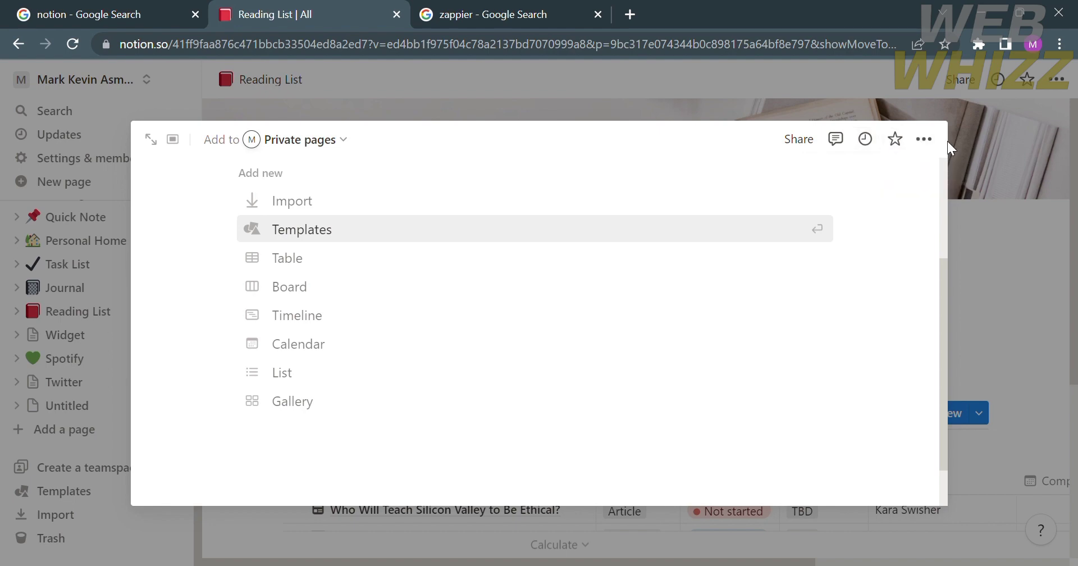
left_click(1020, 301)
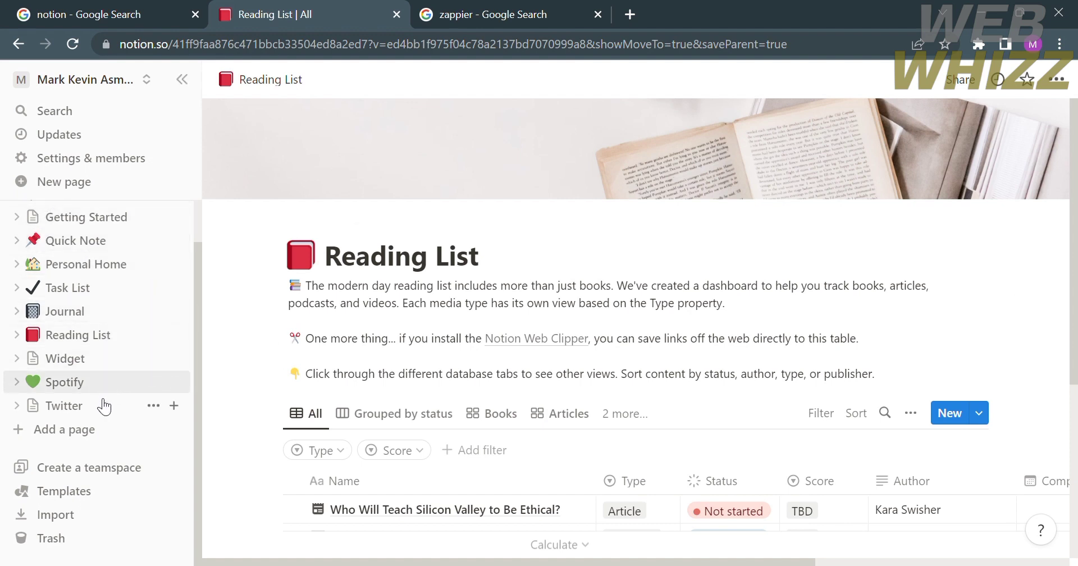
- Open the Getting Started page from the sidebar
left_click(106, 230)
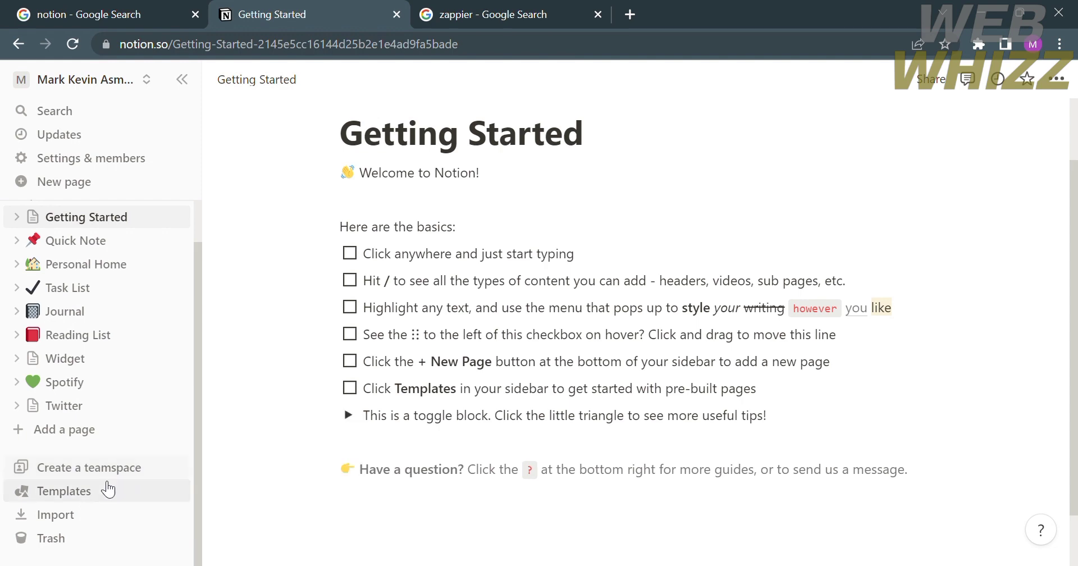
left_click(78, 502)
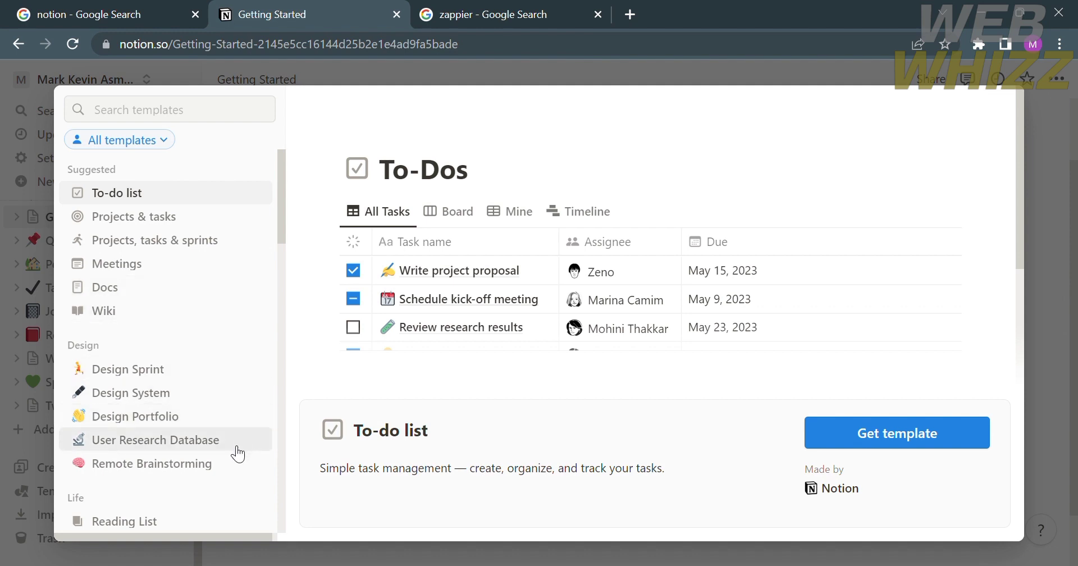
scroll(229, 478, "down", 6)
scroll(235, 486, "down", 5)
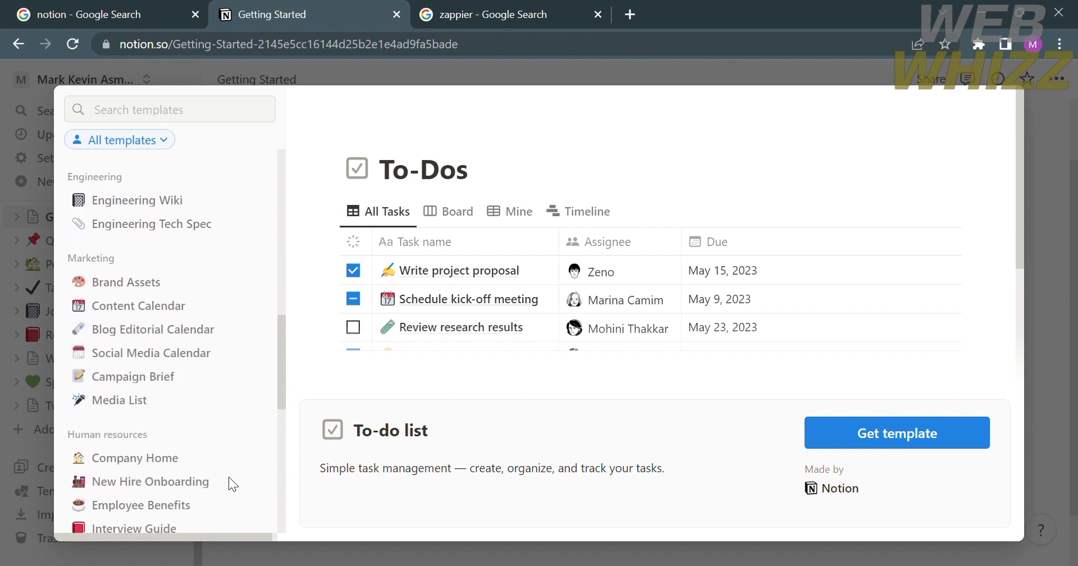
scroll(228, 477, "up", 10)
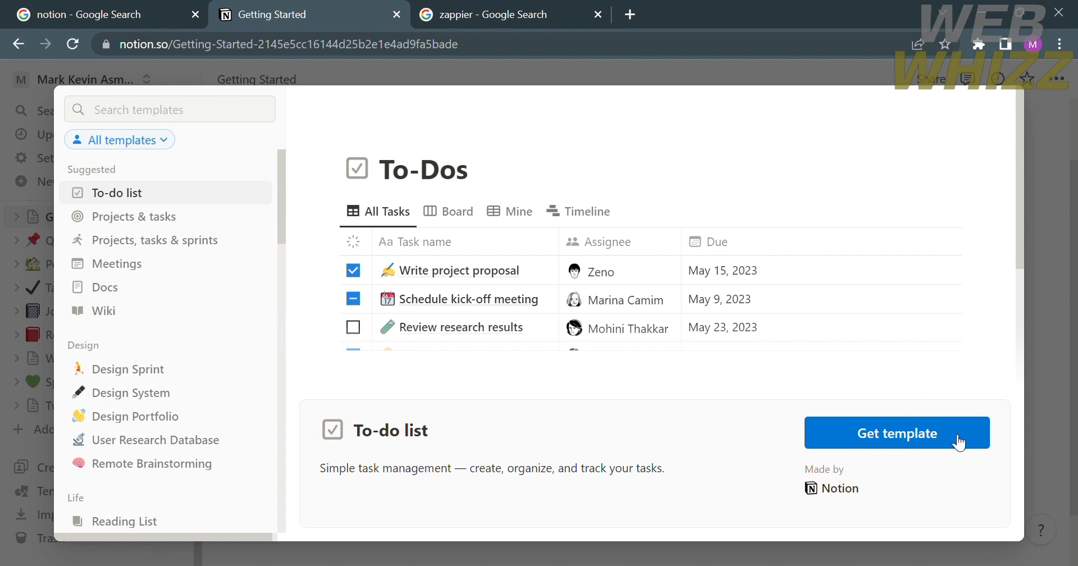
left_click(1048, 226)
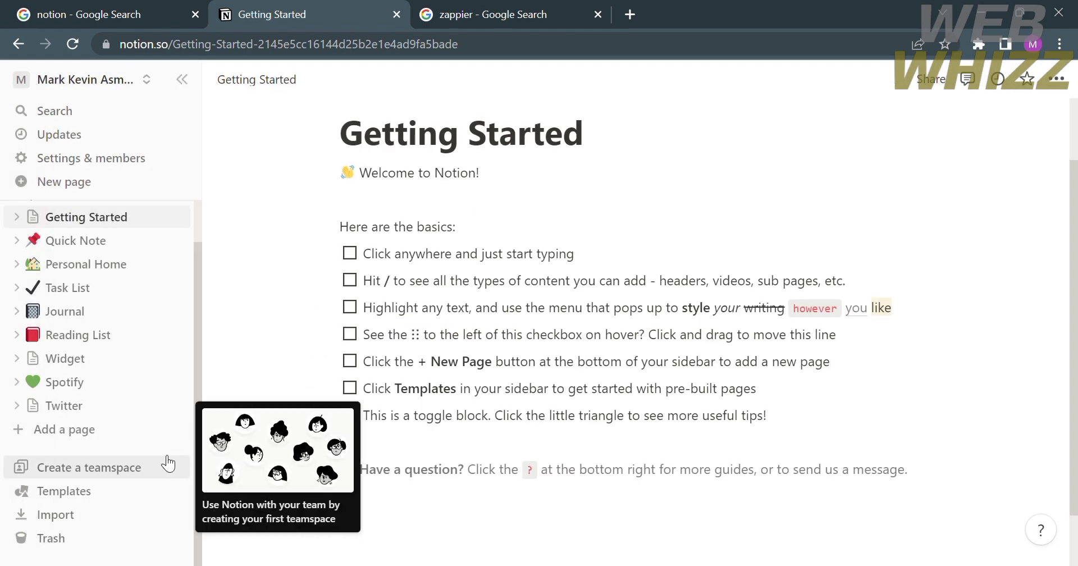
- Open Settings > Import and scroll through the import sources down to Active Imports
left_click(60, 508)
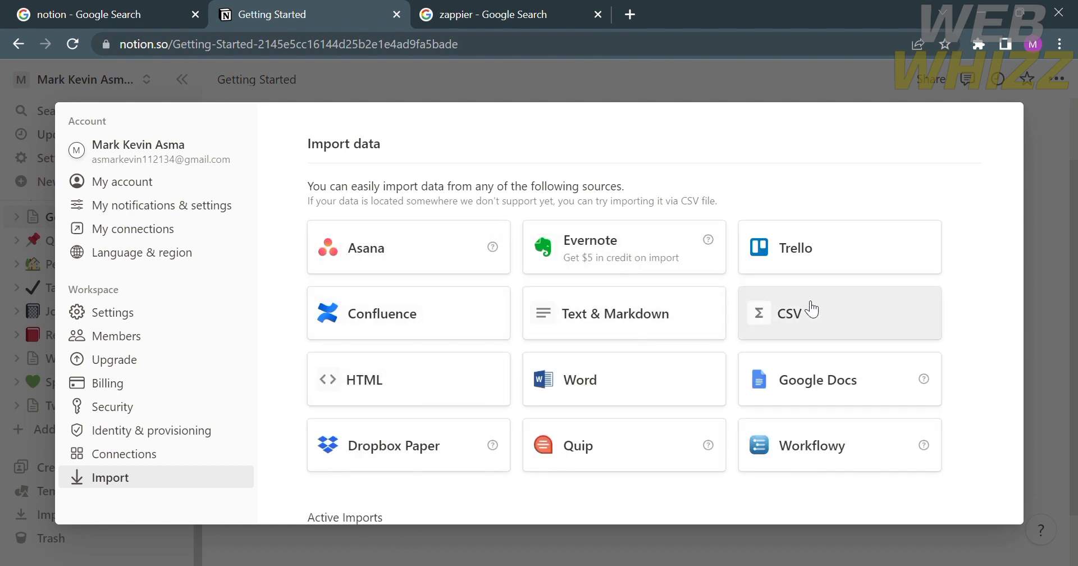
scroll(825, 420, "down", 3)
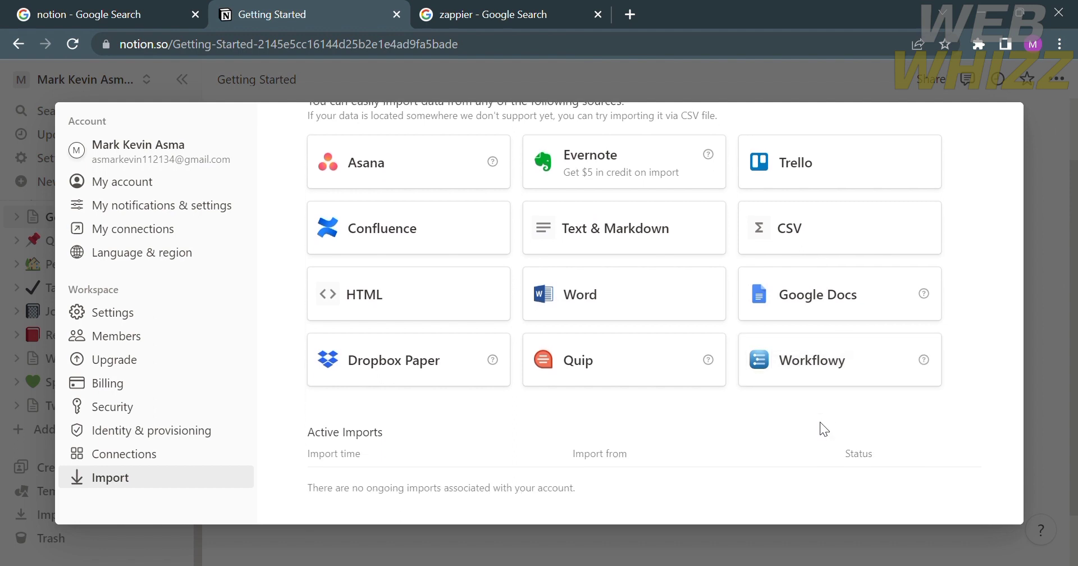
scroll(820, 423, "up", 3)
scroll(828, 430, "down", 3)
- Close the import settings and switch to the 'zappier - Google Search' tab
left_click(1071, 213)
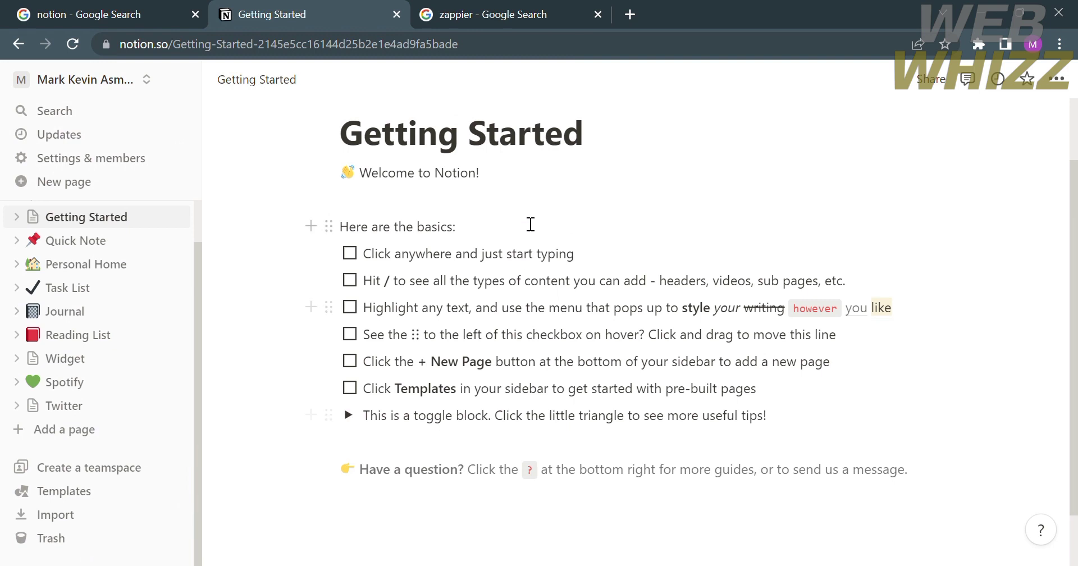
scroll(294, 226, "up", 2)
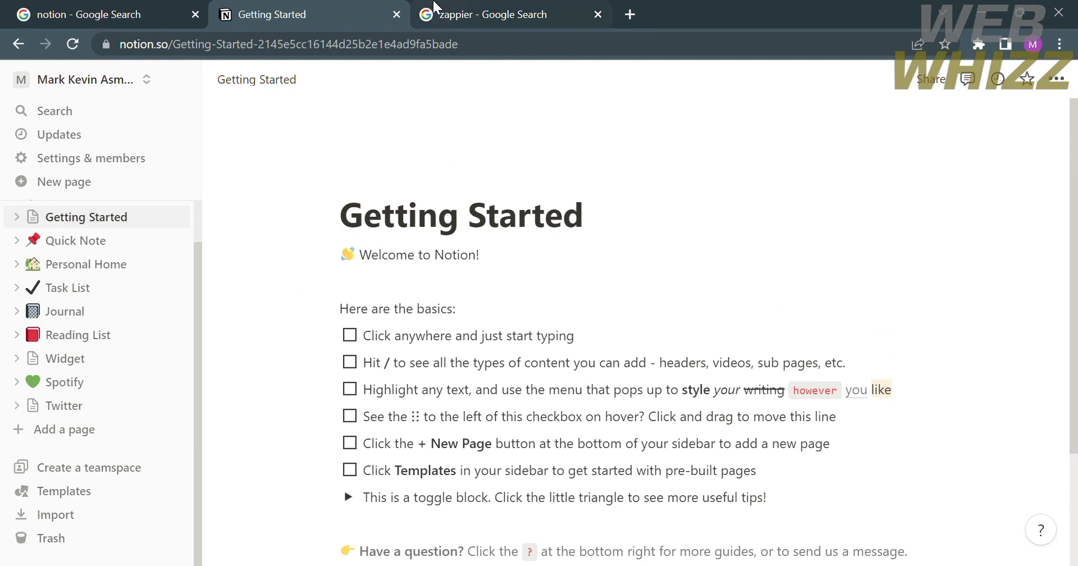
left_click(494, 10)
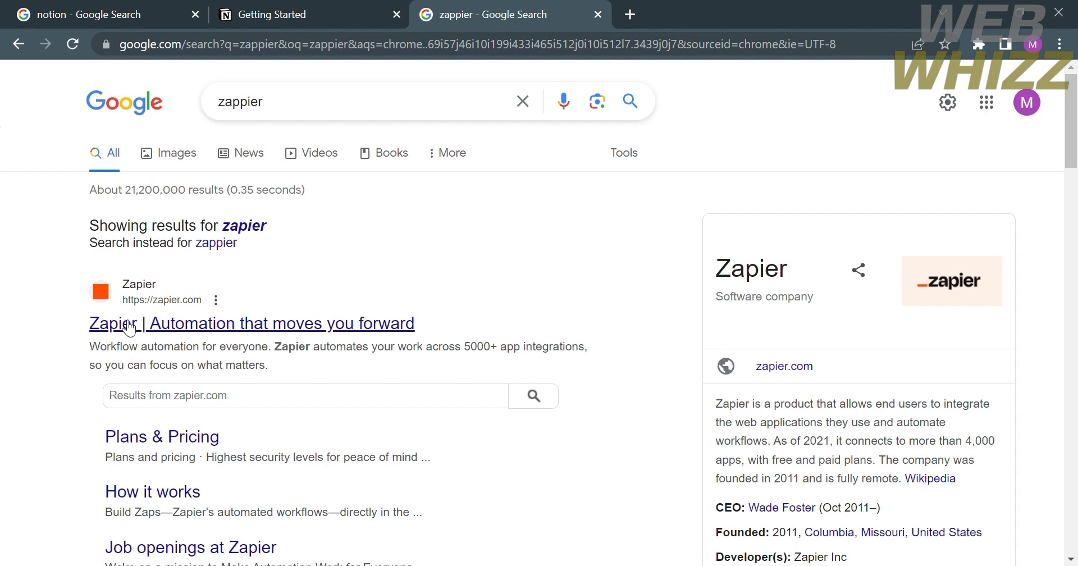
- Open the 'Zapier | Automation that moves you forward' result for zapier.com
scroll(449, 337, "down", 3)
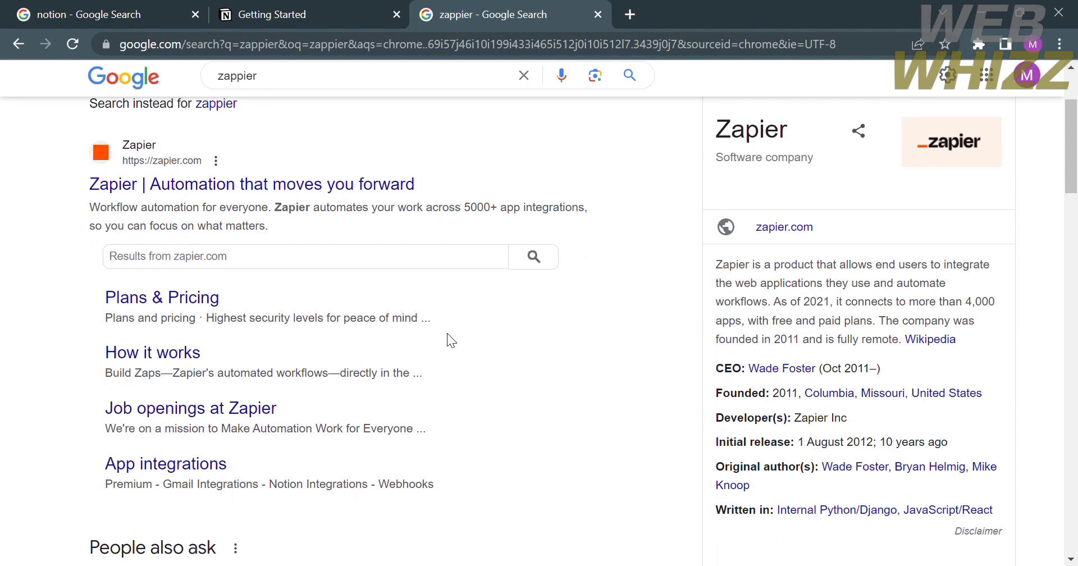
left_click(265, 191)
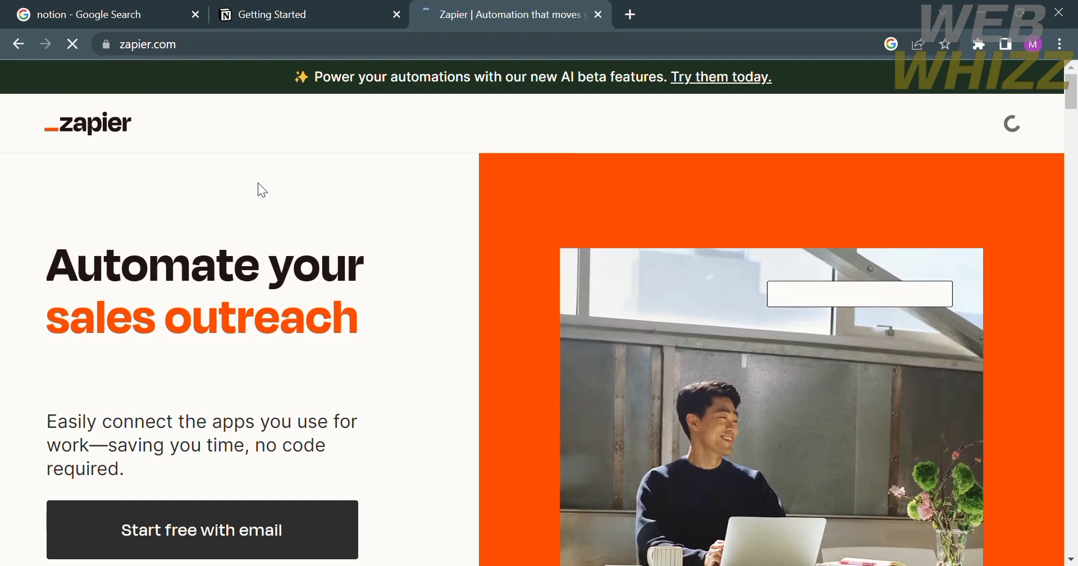
scroll(728, 332, "down", 2)
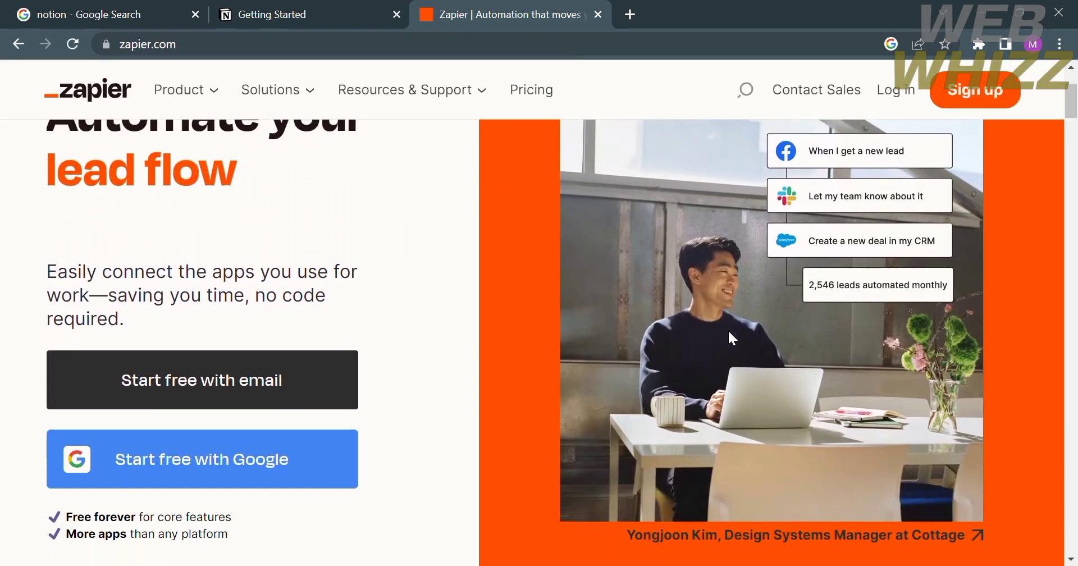
scroll(728, 332, "up", 2)
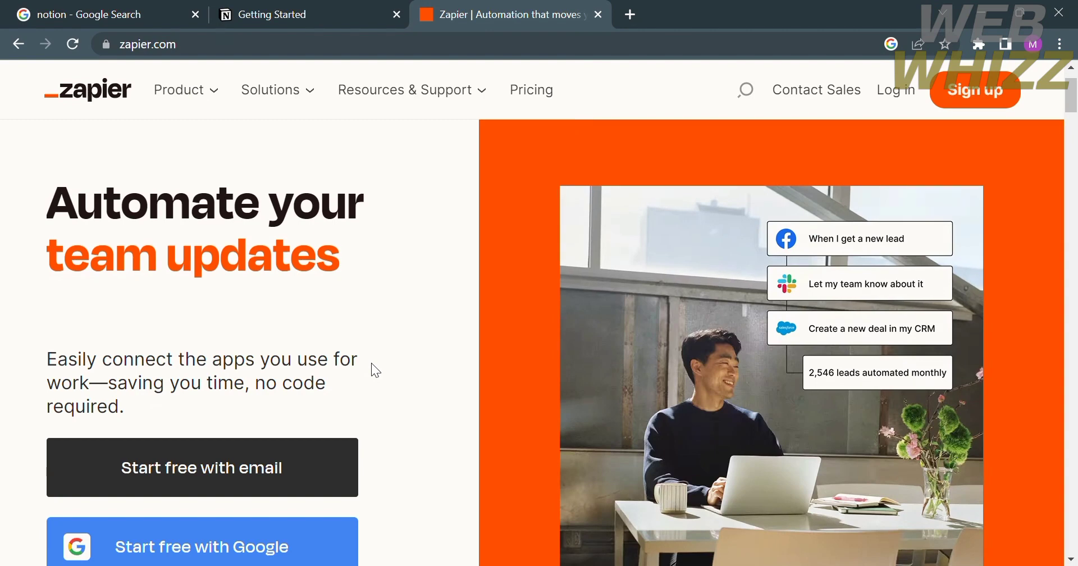
scroll(373, 365, "down", 4)
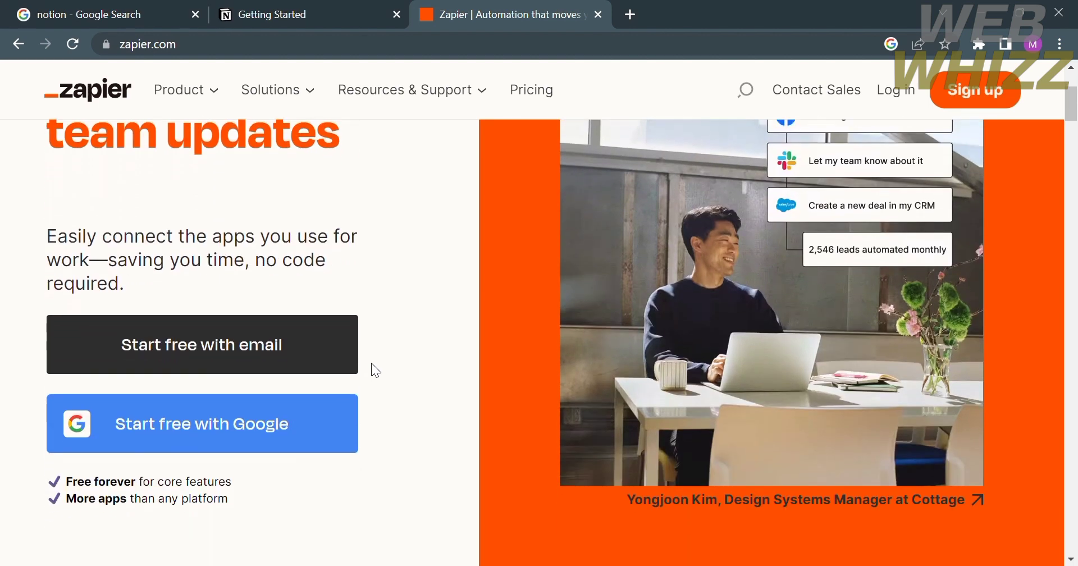
scroll(372, 364, "down", 11)
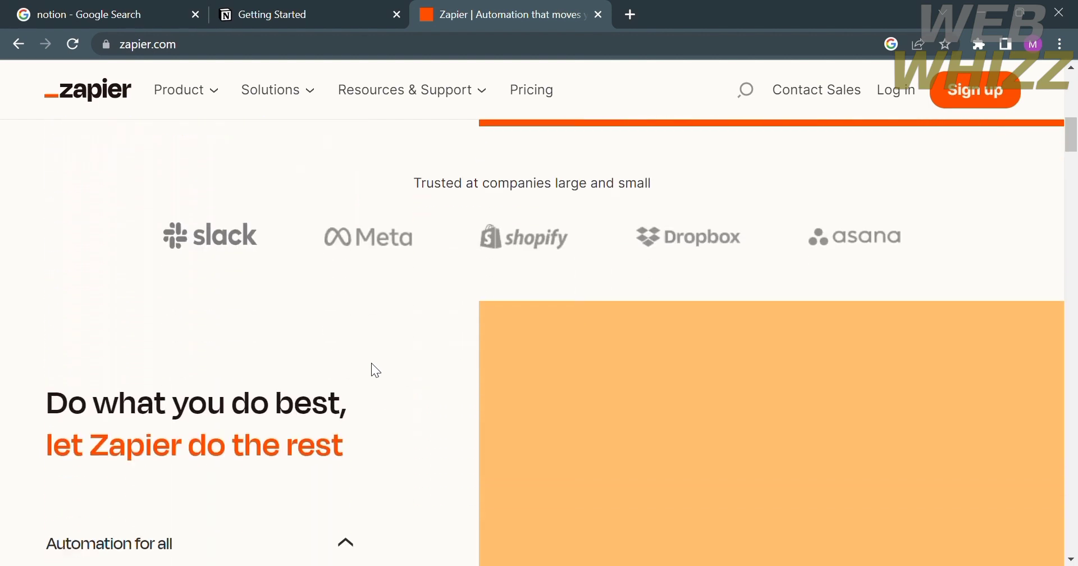
scroll(372, 363, "down", 6)
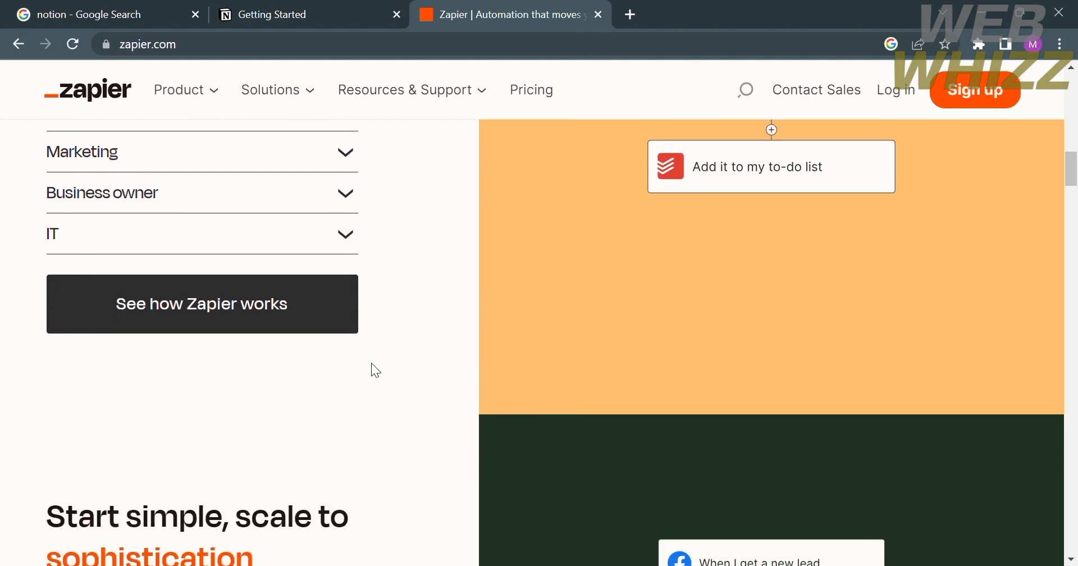
scroll(372, 364, "down", 4)
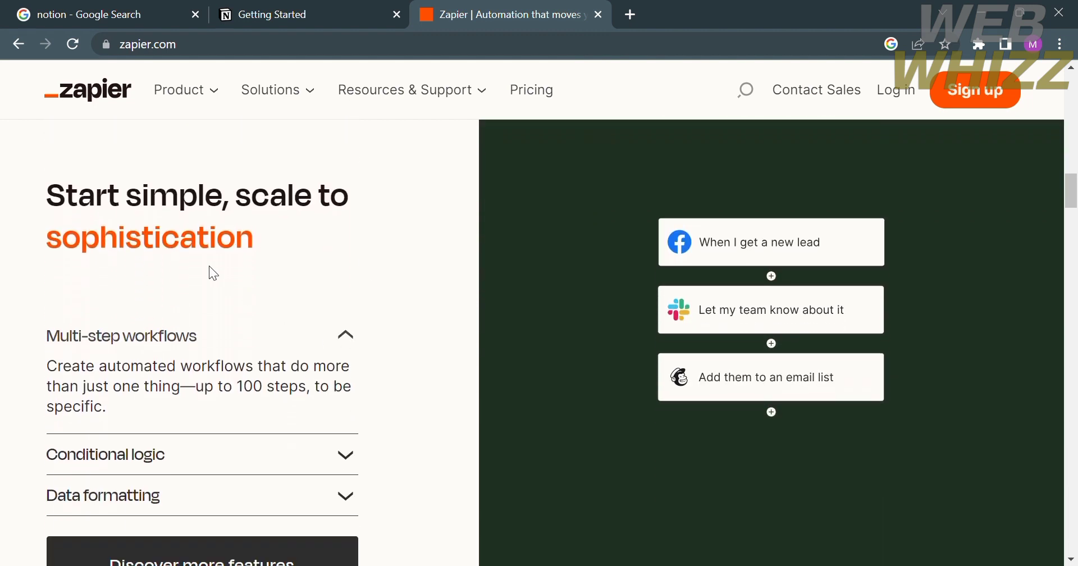
scroll(190, 381, "down", 3)
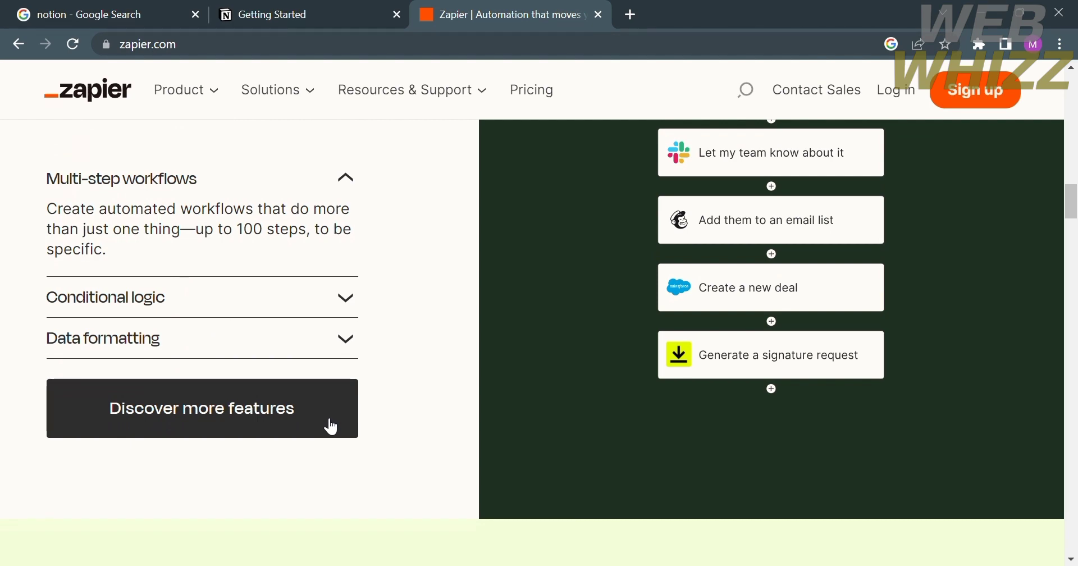
scroll(282, 481, "down", 7)
scroll(281, 481, "down", 2)
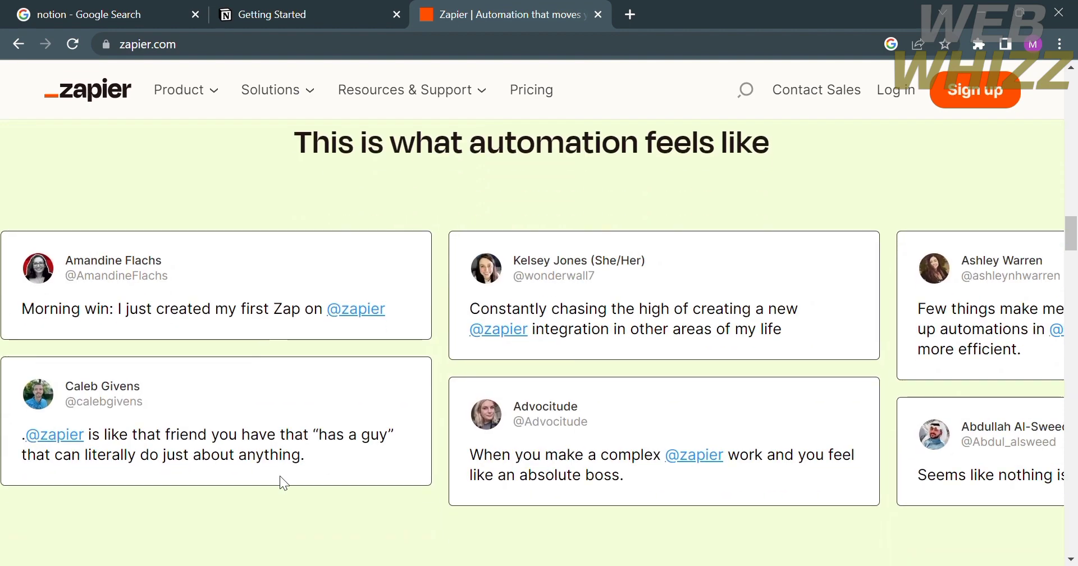
scroll(559, 307, "up", 1)
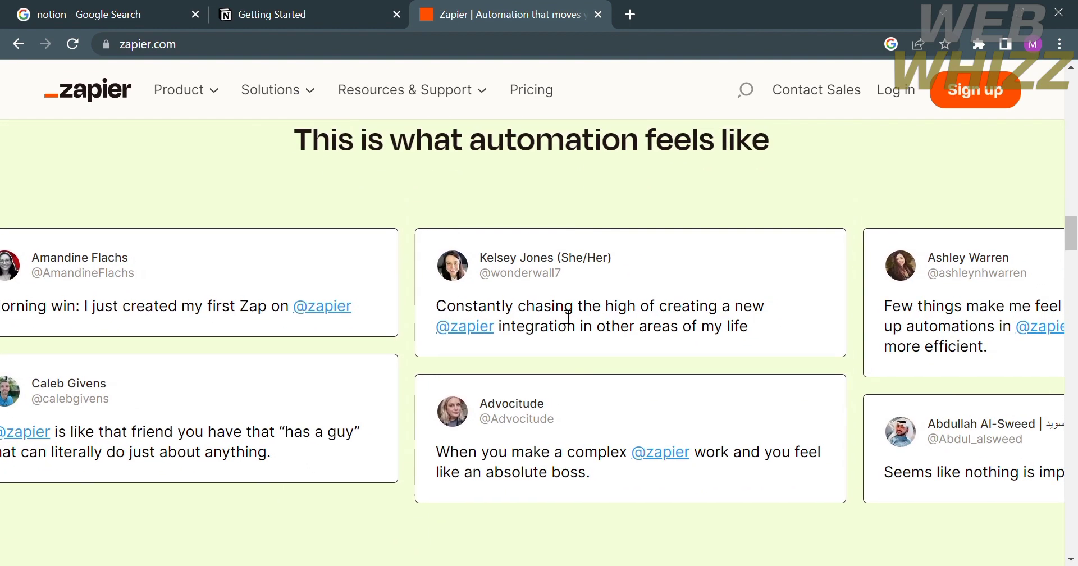
scroll(814, 412, "down", 10)
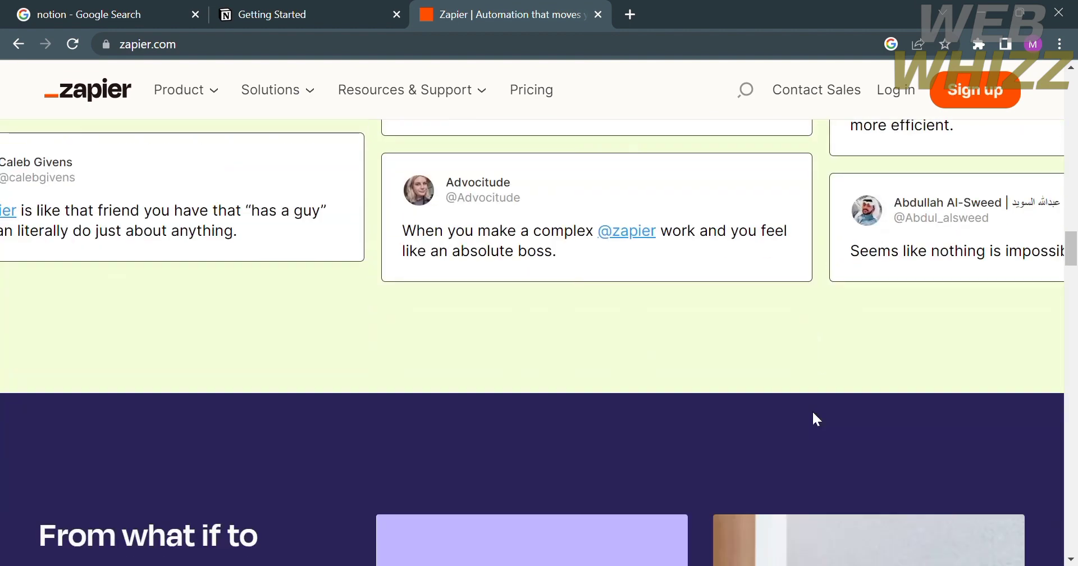
scroll(818, 418, "down", 1)
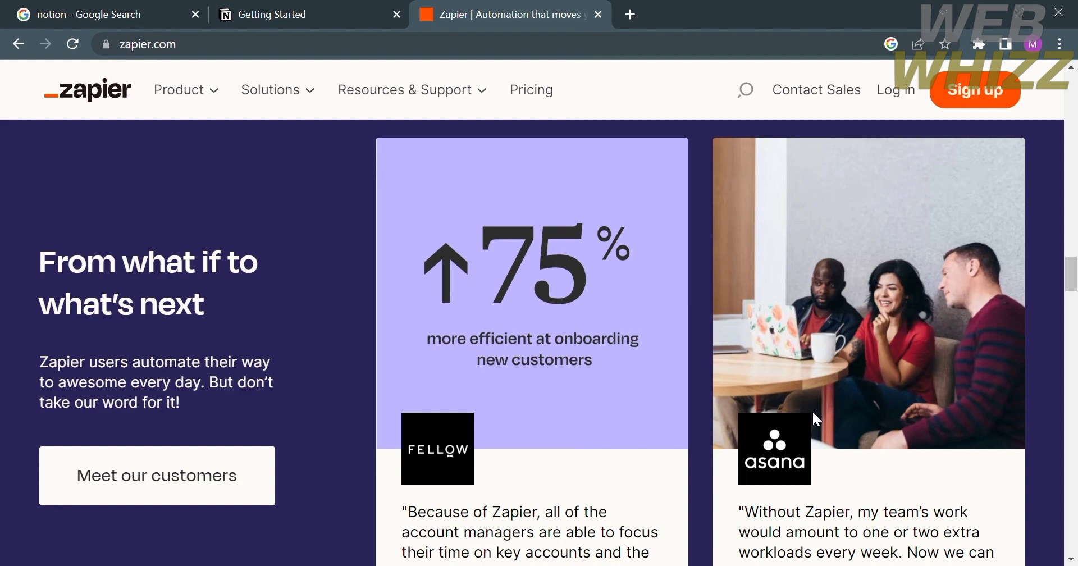
scroll(817, 419, "down", 18)
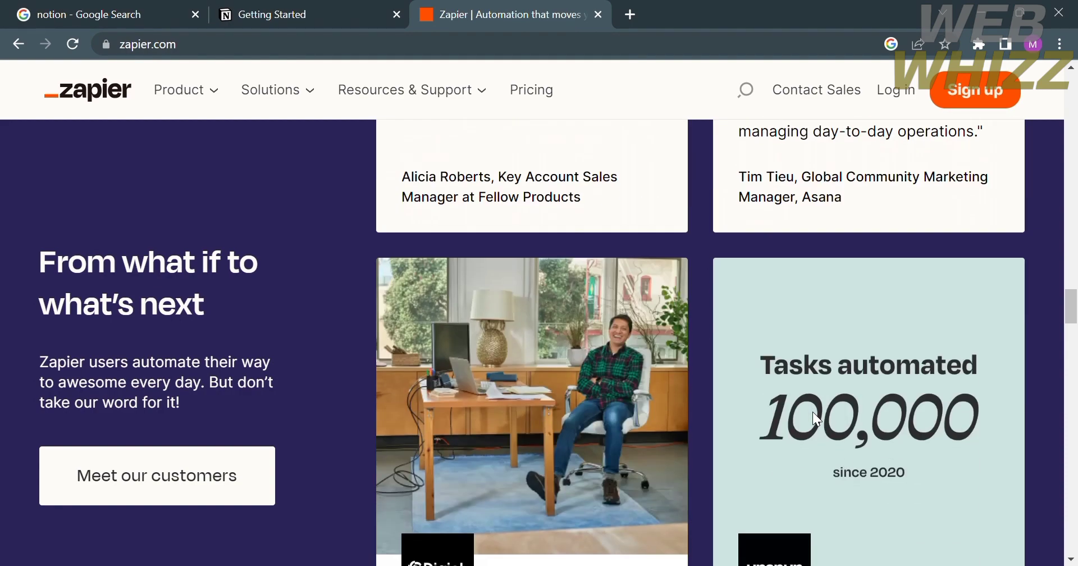
scroll(817, 418, "down", 9)
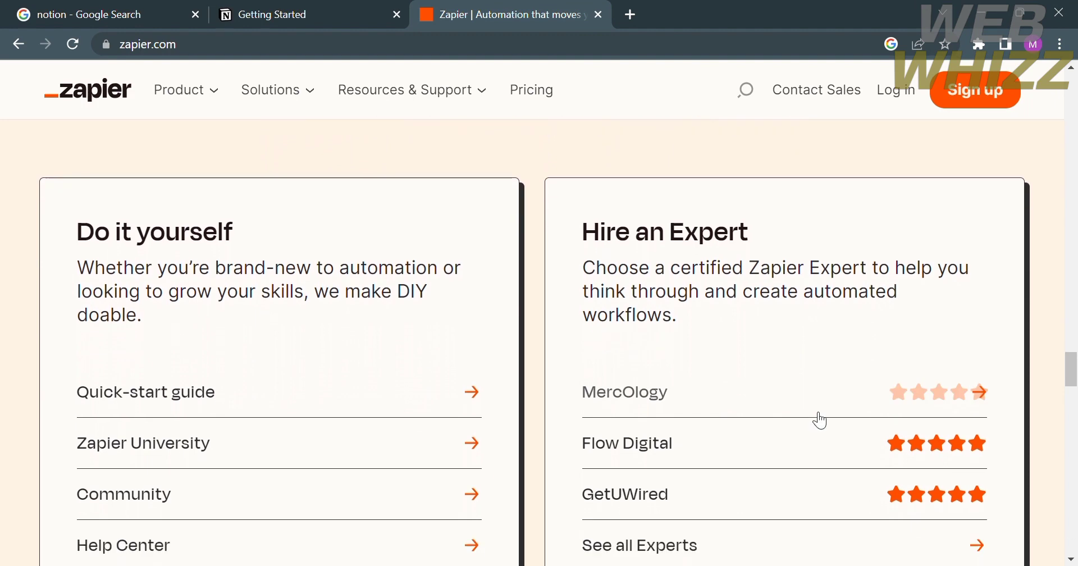
scroll(821, 422, "down", 10)
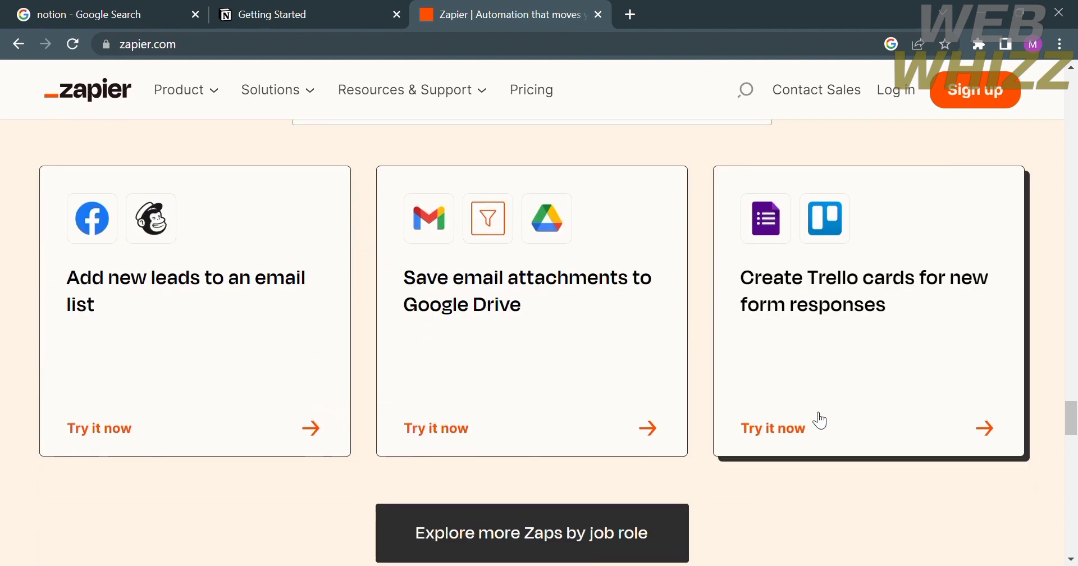
scroll(821, 421, "up", 1)
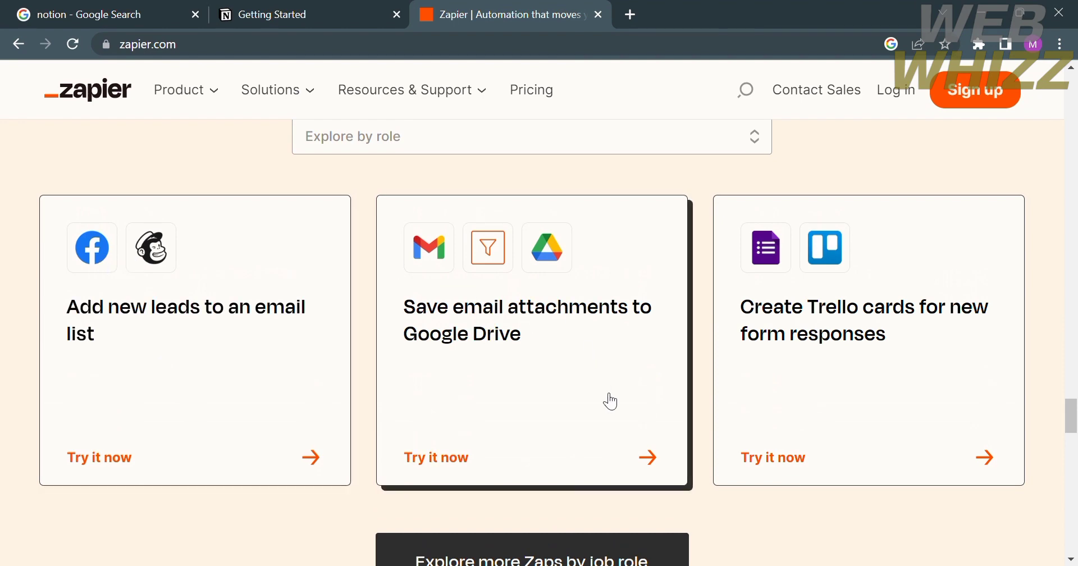
scroll(605, 401, "down", 8)
scroll(604, 401, "down", 2)
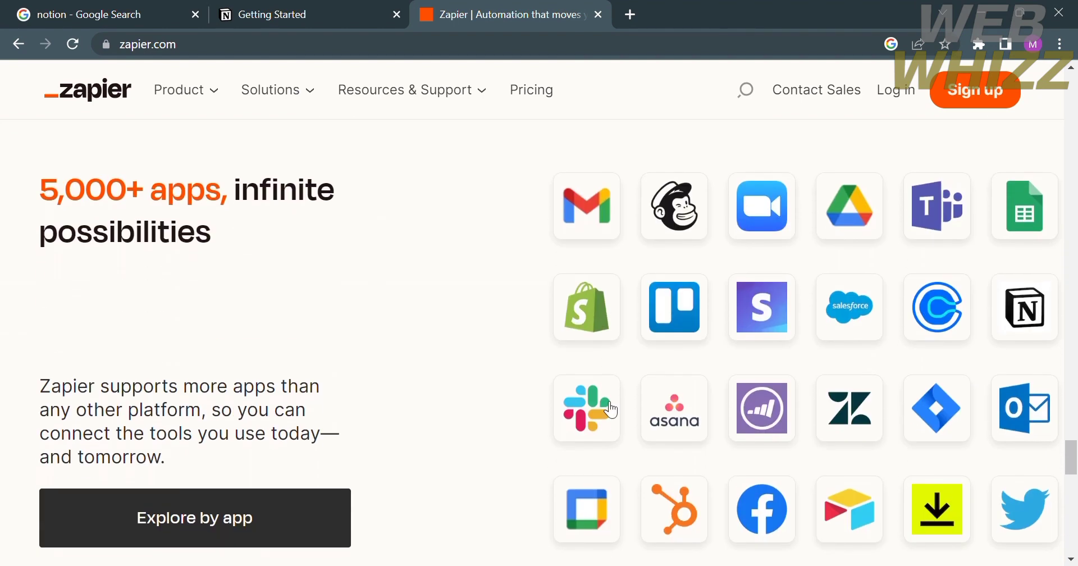
- Skim the Zapier homepage, then go to the zapier.com/app/login page via Log in
scroll(608, 410, "up", 1)
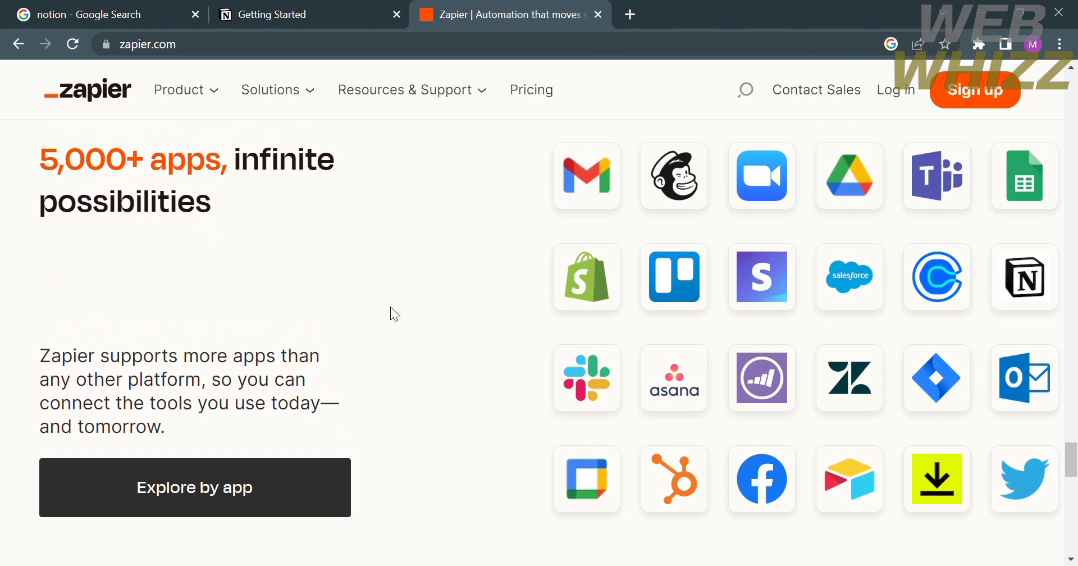
scroll(438, 449, "down", 2)
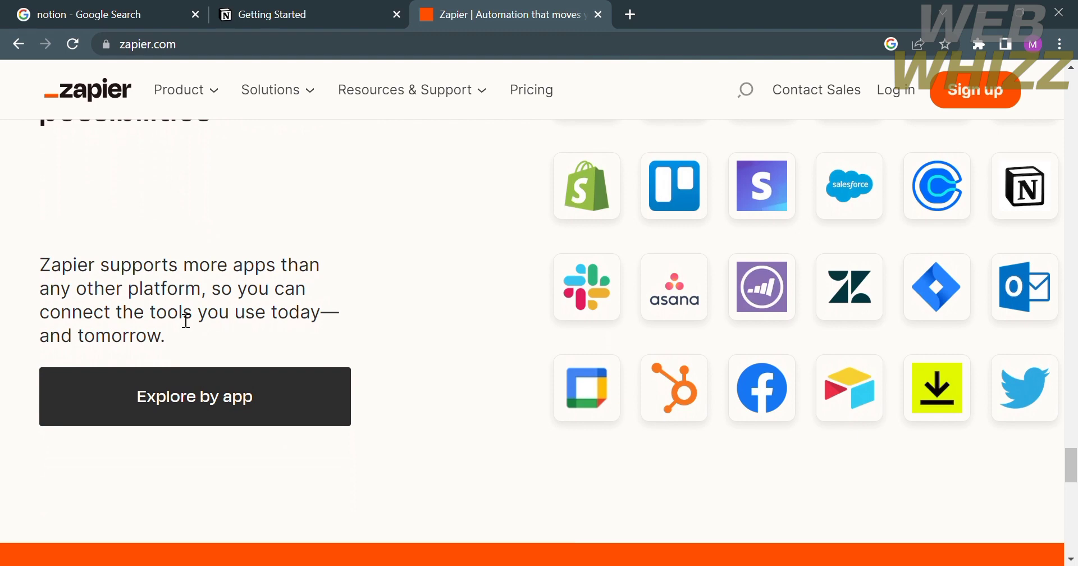
scroll(702, 413, "down", 1)
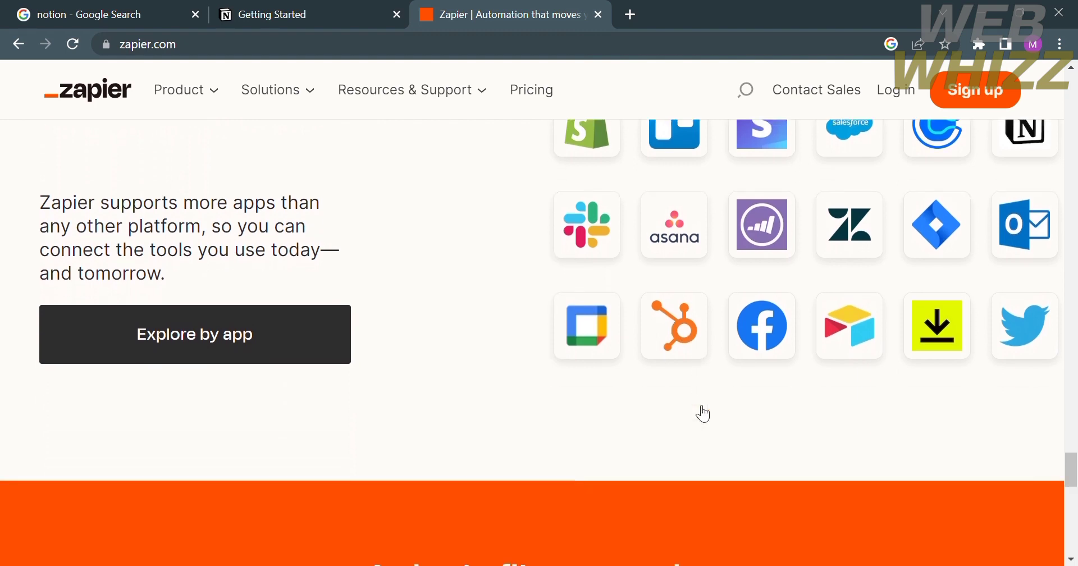
scroll(704, 414, "up", 2)
scroll(786, 286, "up", 3)
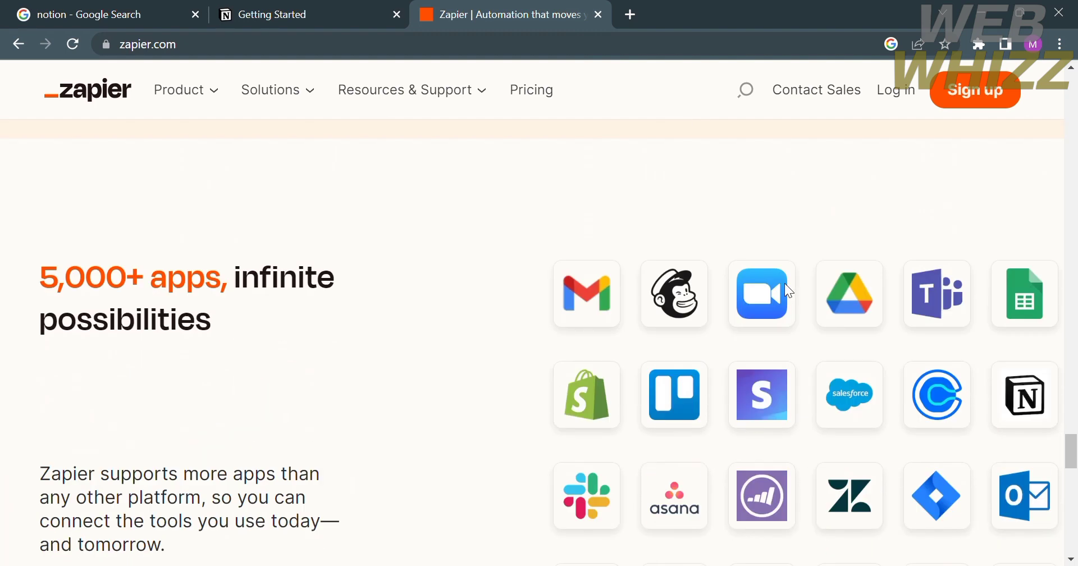
scroll(789, 291, "down", 10)
scroll(789, 291, "up", 2)
scroll(785, 284, "down", 1)
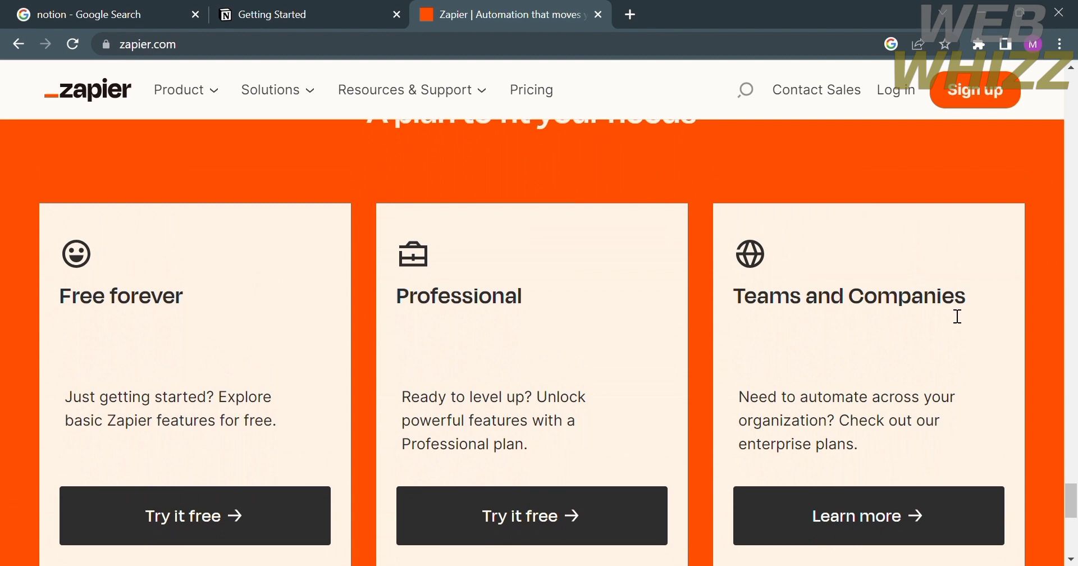
scroll(927, 348, "down", 2)
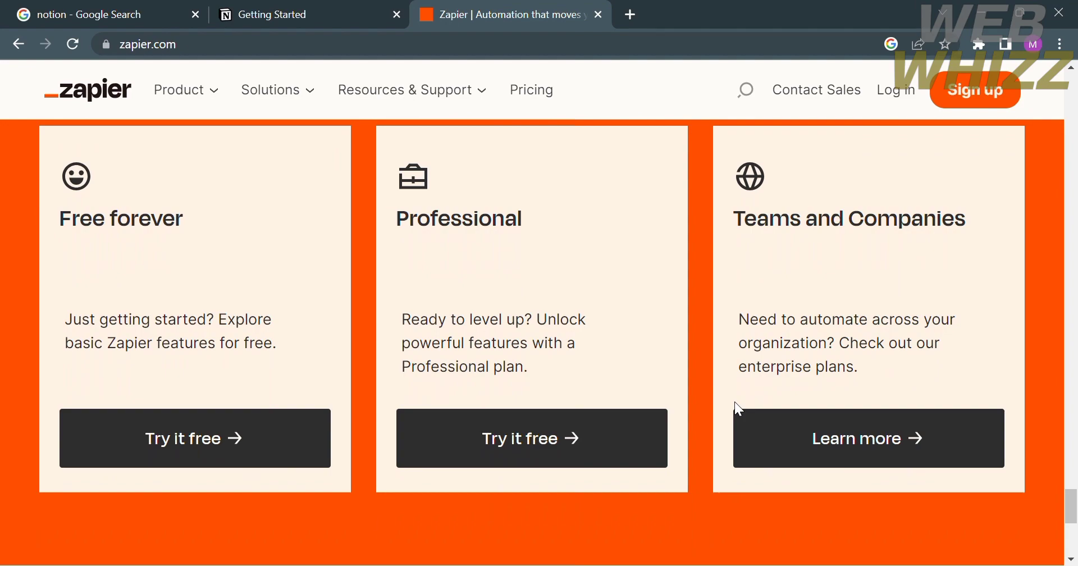
scroll(706, 508, "down", 5)
scroll(712, 514, "down", 2)
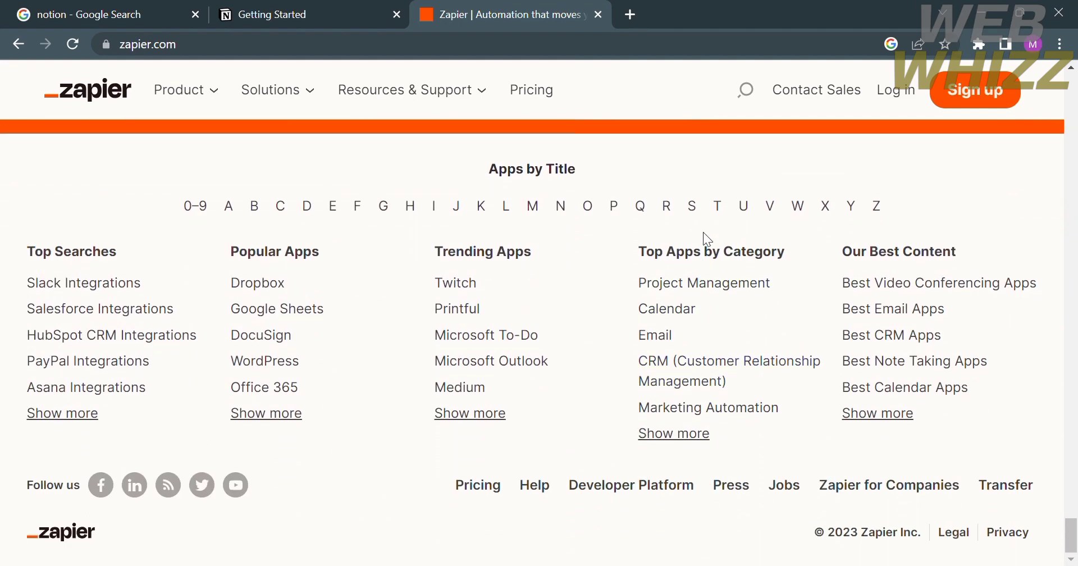
scroll(704, 235, "up", 20)
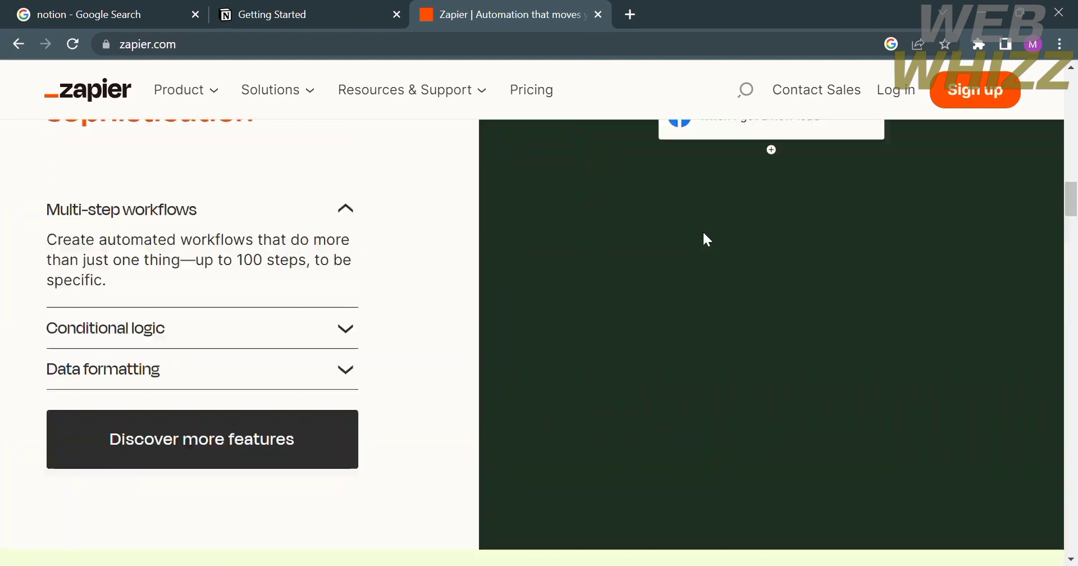
scroll(702, 231, "up", 15)
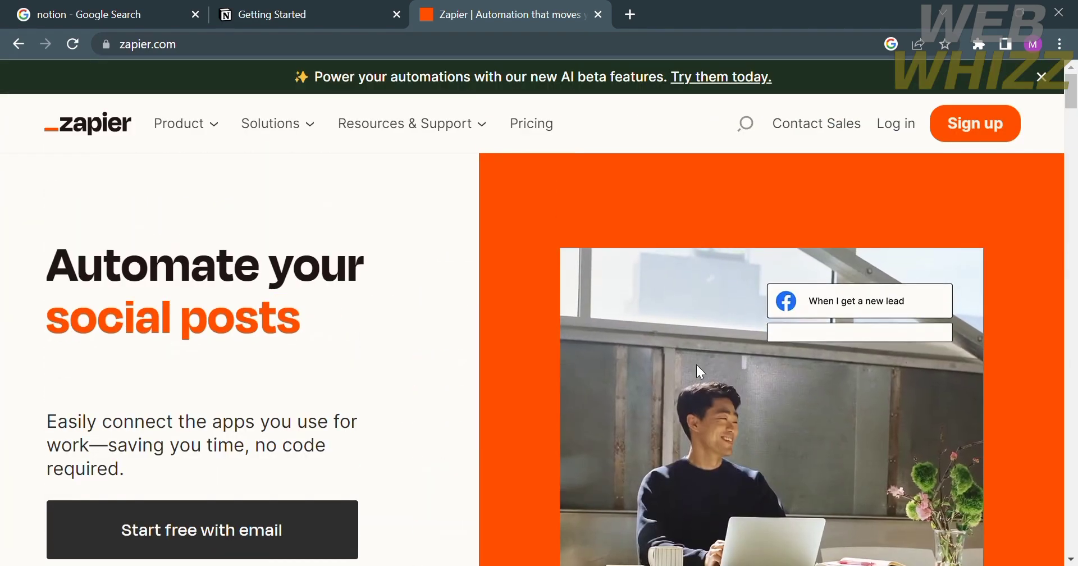
left_click(913, 119)
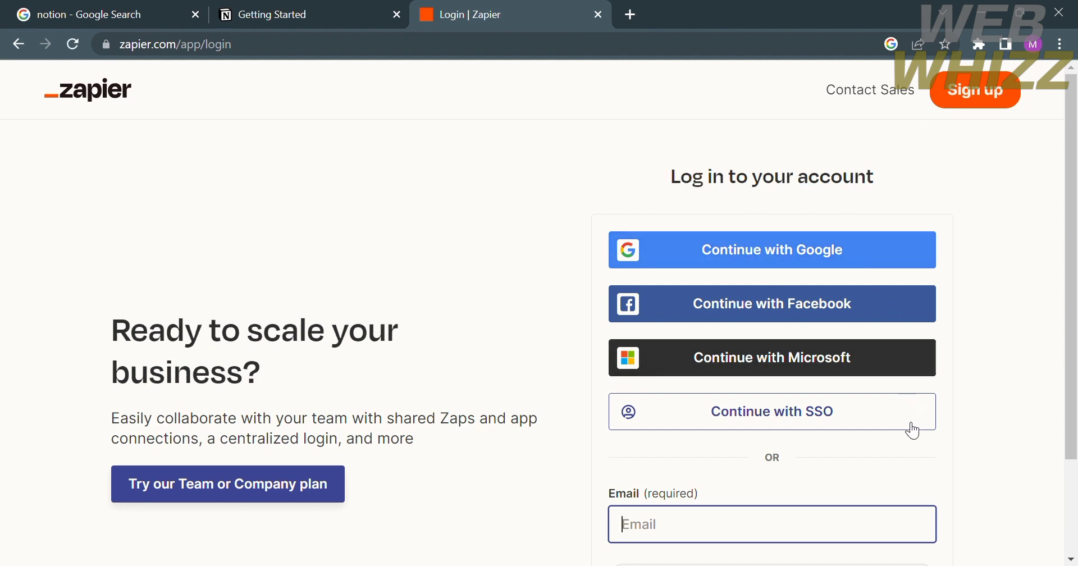
- Choose 'Continue with Google' and pick the Google account to continue to Zapier
scroll(915, 494, "down", 3)
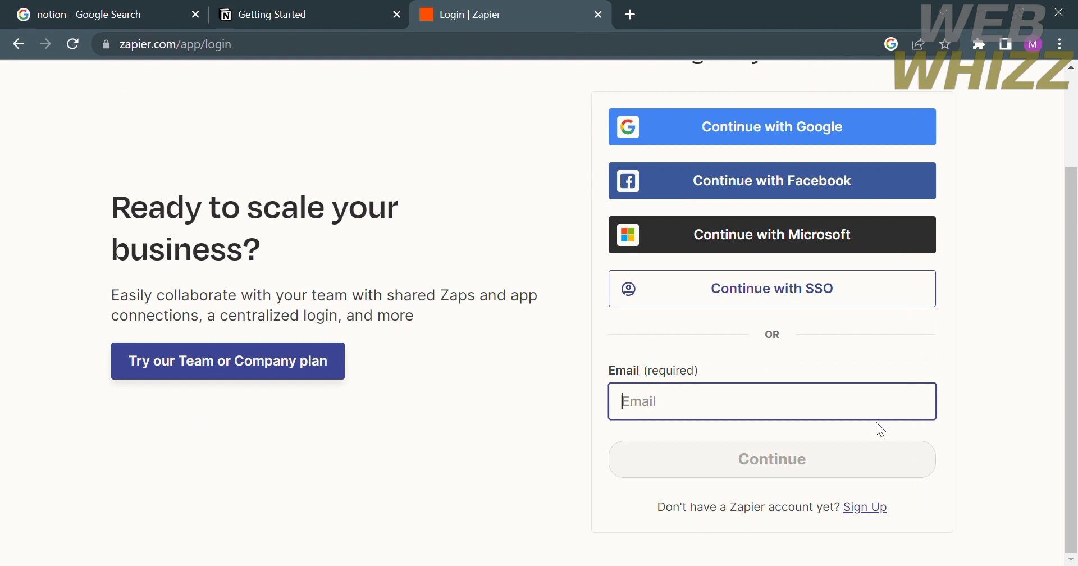
scroll(876, 422, "up", 3)
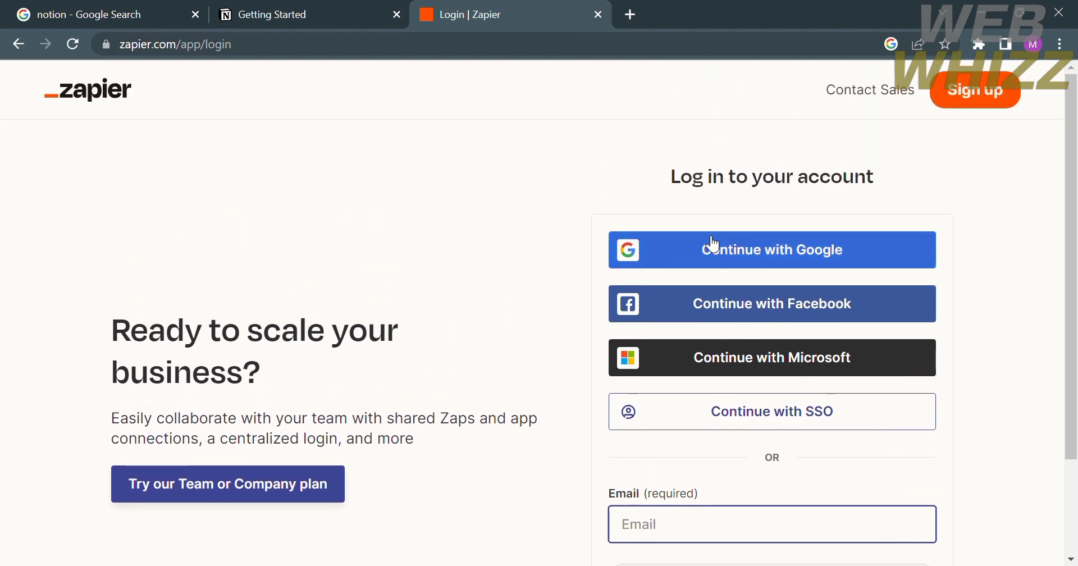
left_click(715, 245)
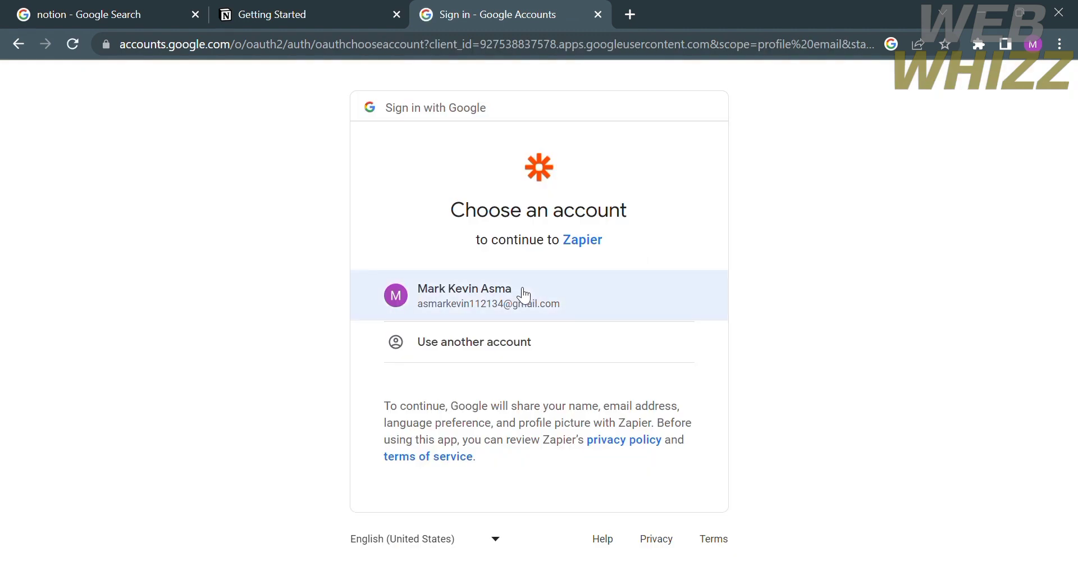
left_click(522, 288)
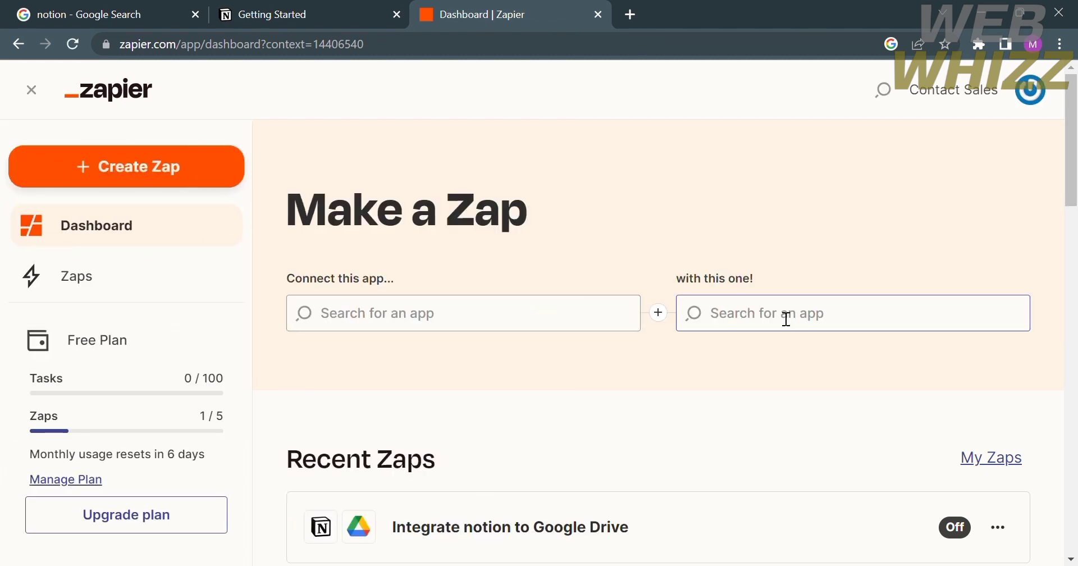
- Scroll through the Zapier dashboard and back up to the Make a Zap app pickers and Recent Zaps
scroll(176, 266, "down", 2)
scroll(177, 266, "up", 2)
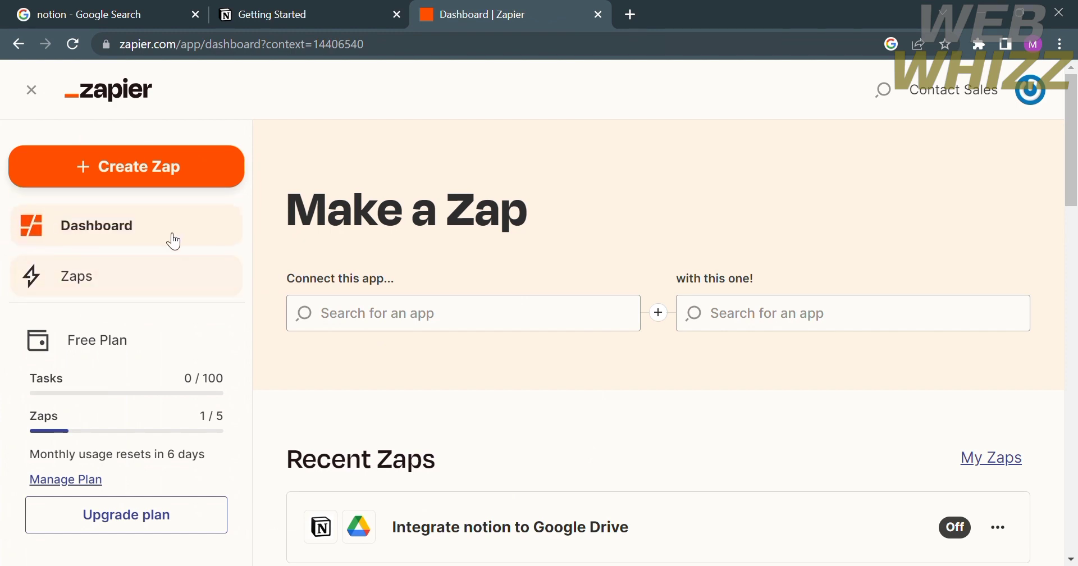
scroll(178, 265, "down", 3)
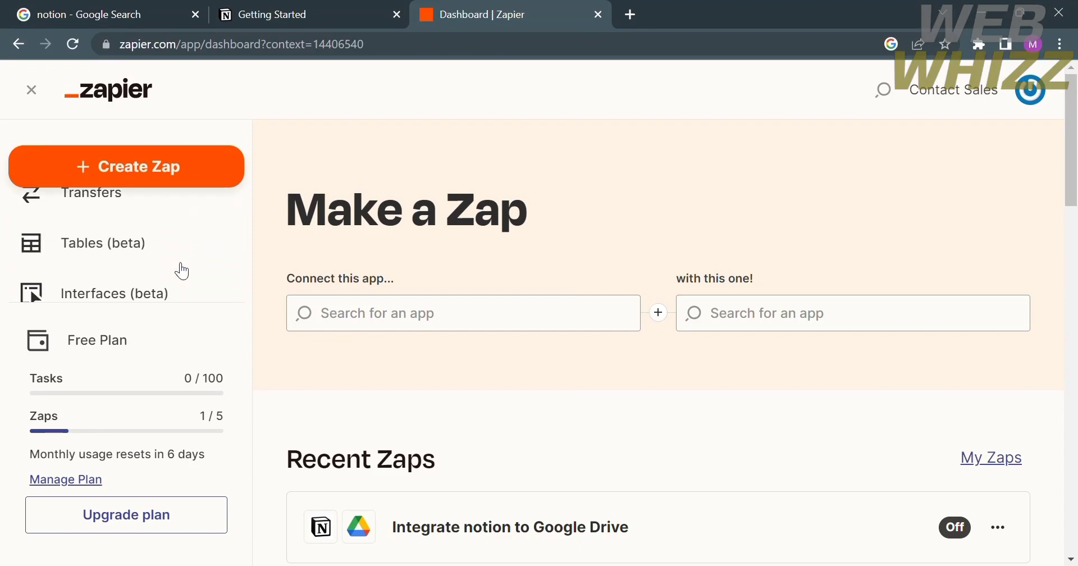
scroll(183, 272, "down", 3)
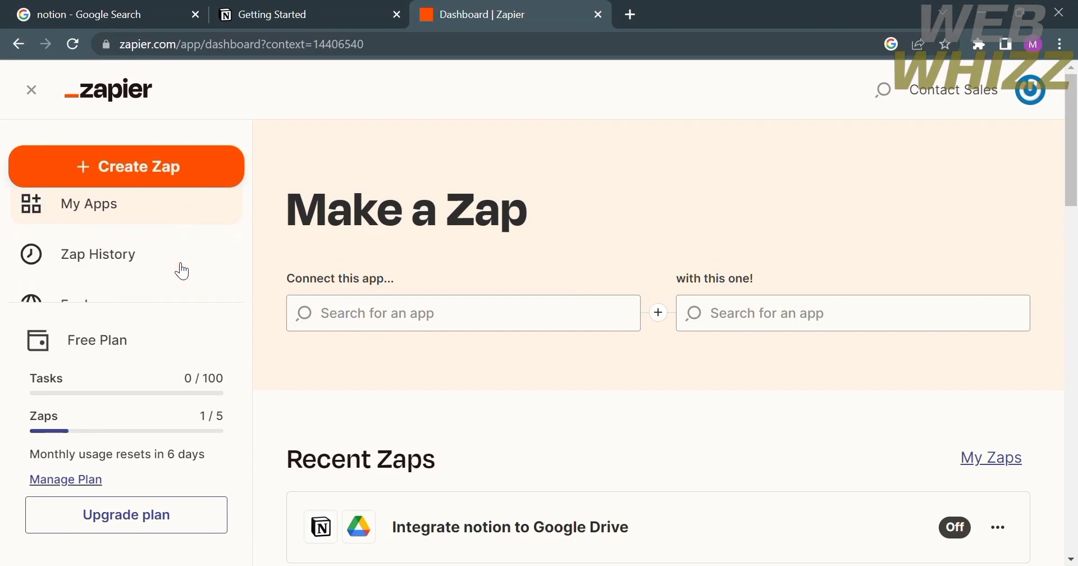
scroll(182, 271, "down", 3)
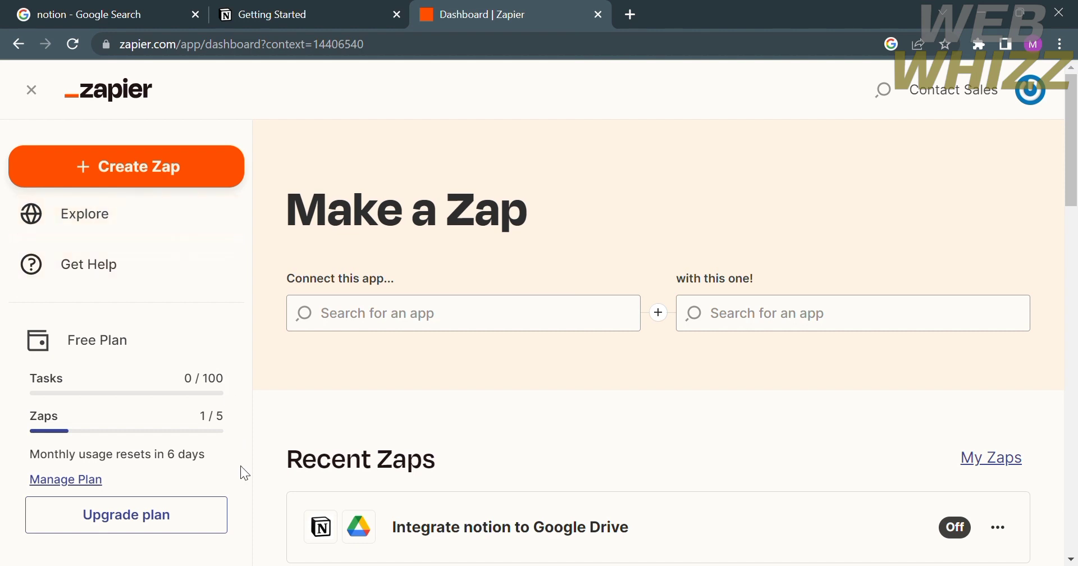
scroll(241, 472, "down", 4)
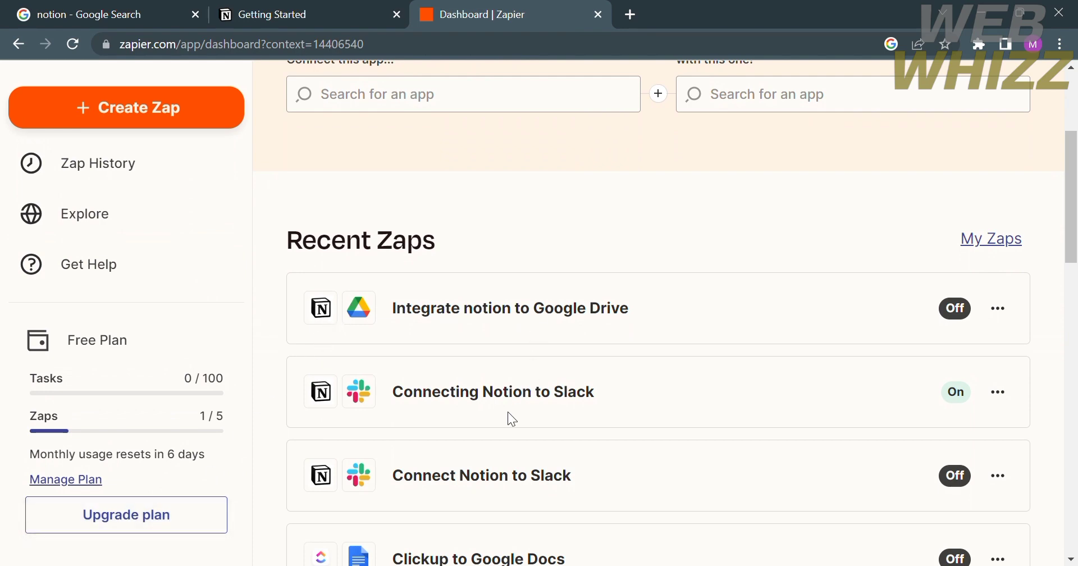
scroll(507, 415, "down", 5)
scroll(508, 415, "up", 2)
scroll(512, 418, "down", 10)
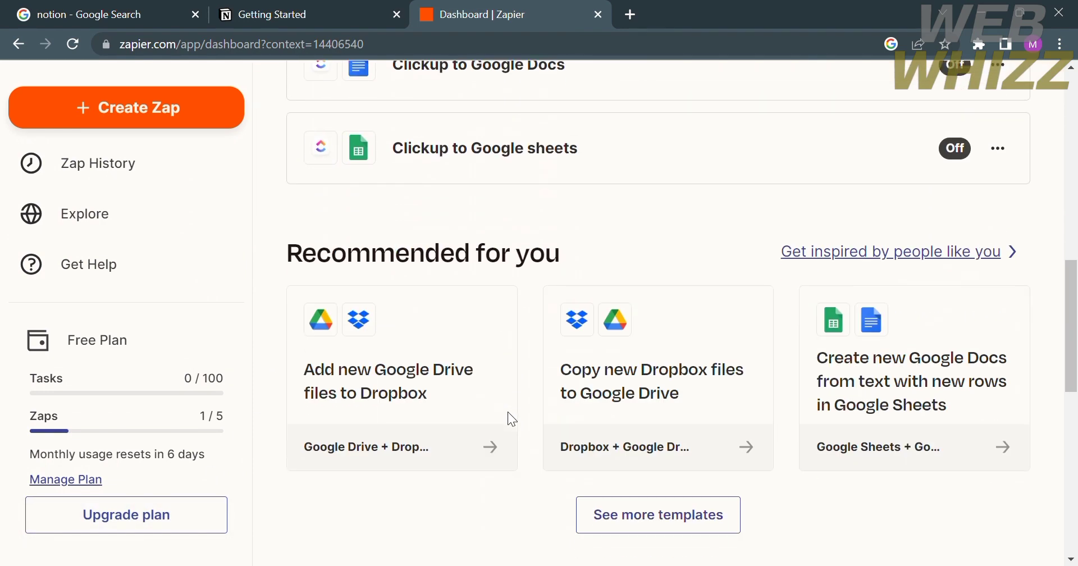
scroll(512, 419, "down", 2)
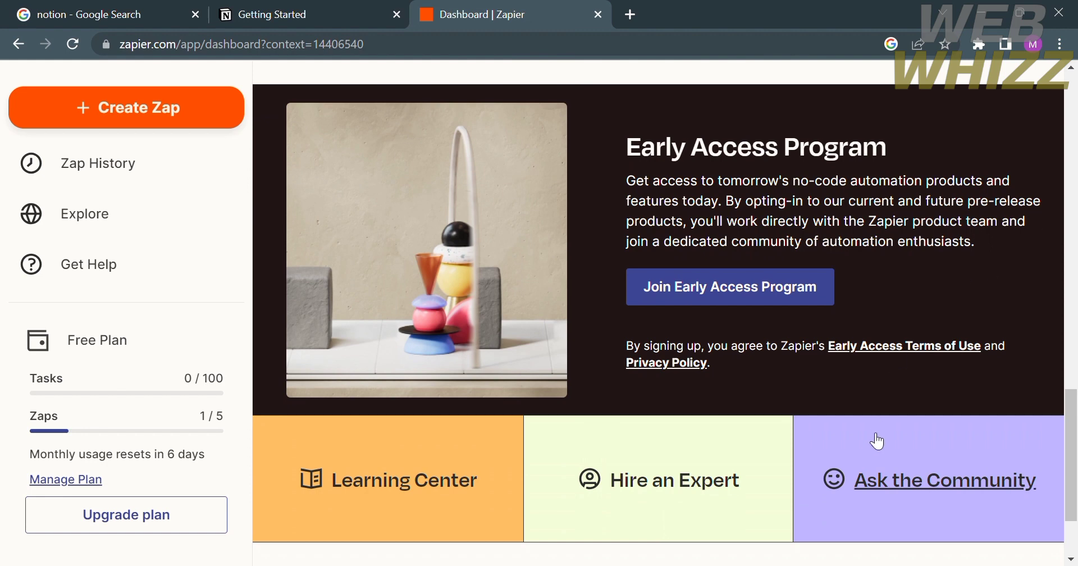
scroll(879, 442, "down", 2)
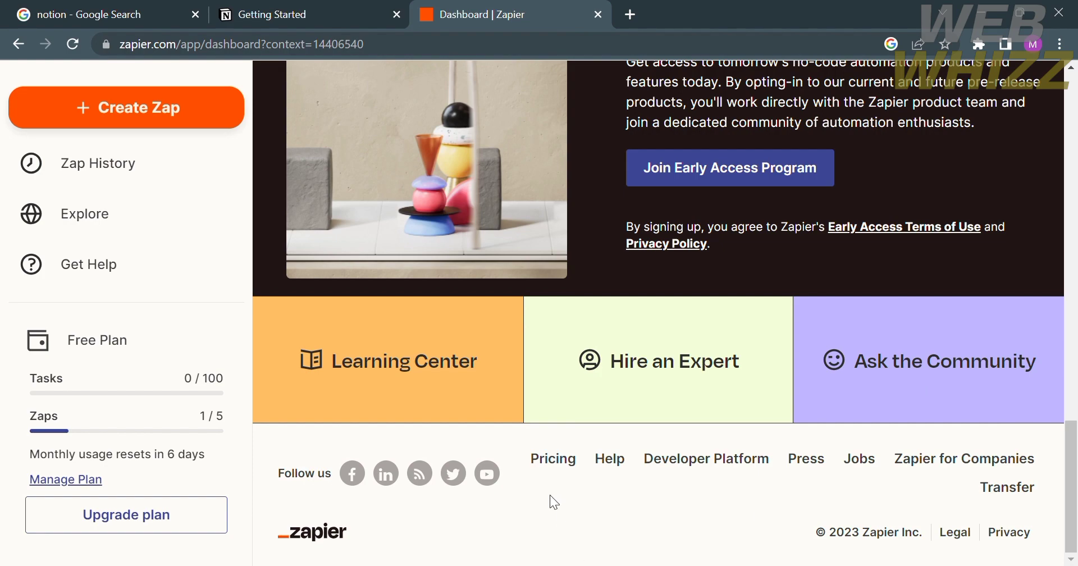
scroll(663, 476, "up", 15)
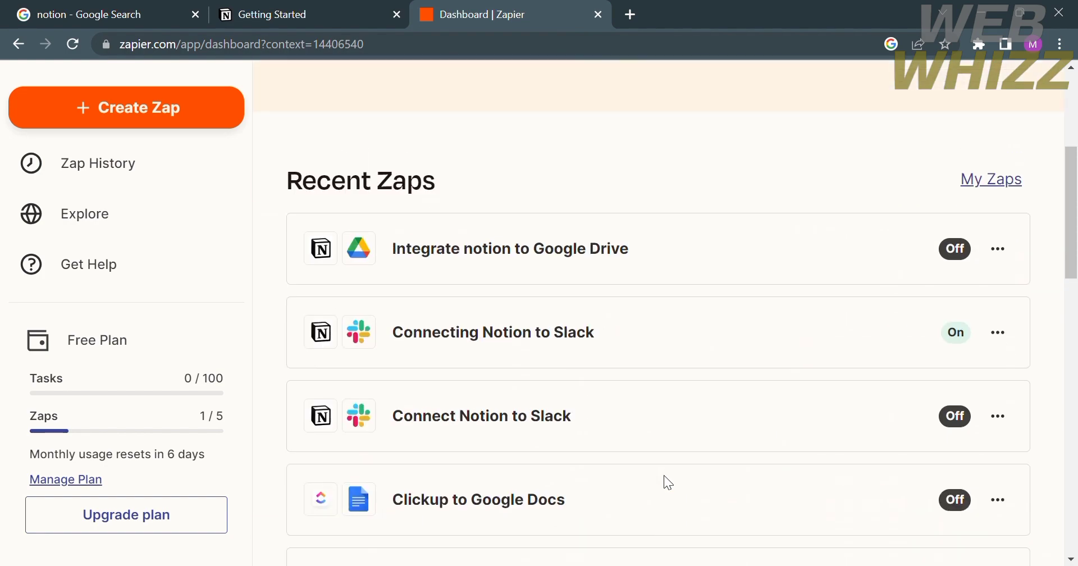
scroll(664, 475, "up", 3)
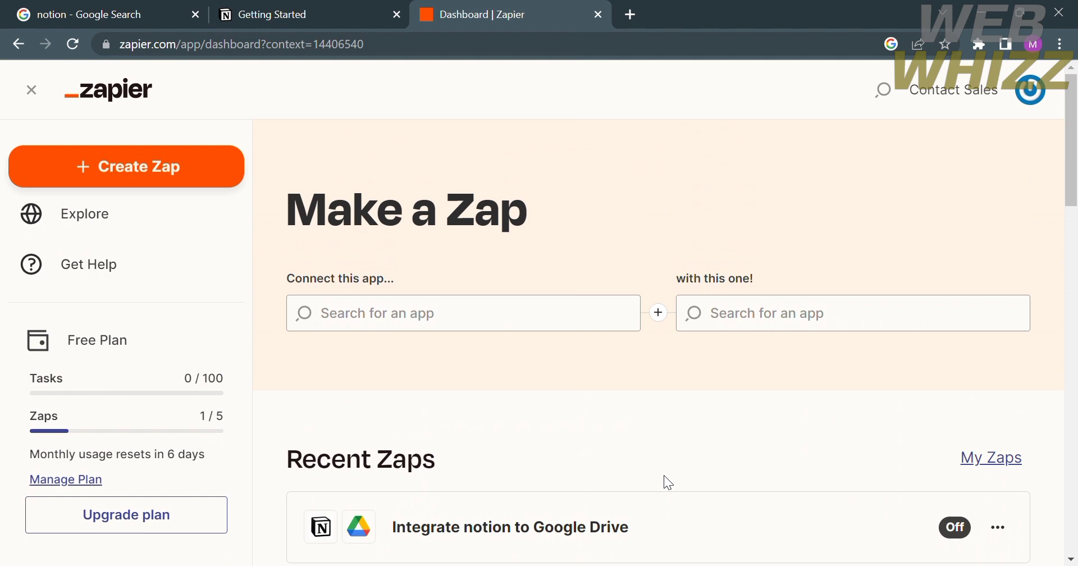
- Pick Notion as the trigger app and Microsoft Outlook as the action app
left_click(345, 324)
type("Notion")
left_click(521, 360)
left_click(774, 320)
type("Mic")
left_click(787, 360)
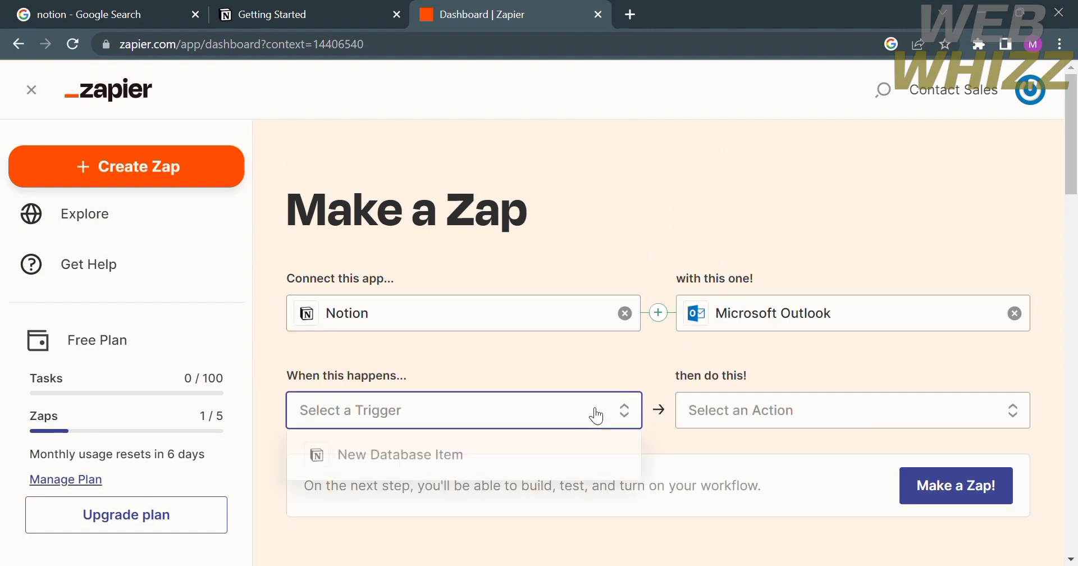
- Choose New Database Item as the Notion trigger and Create Event as the Outlook action
left_click(511, 466)
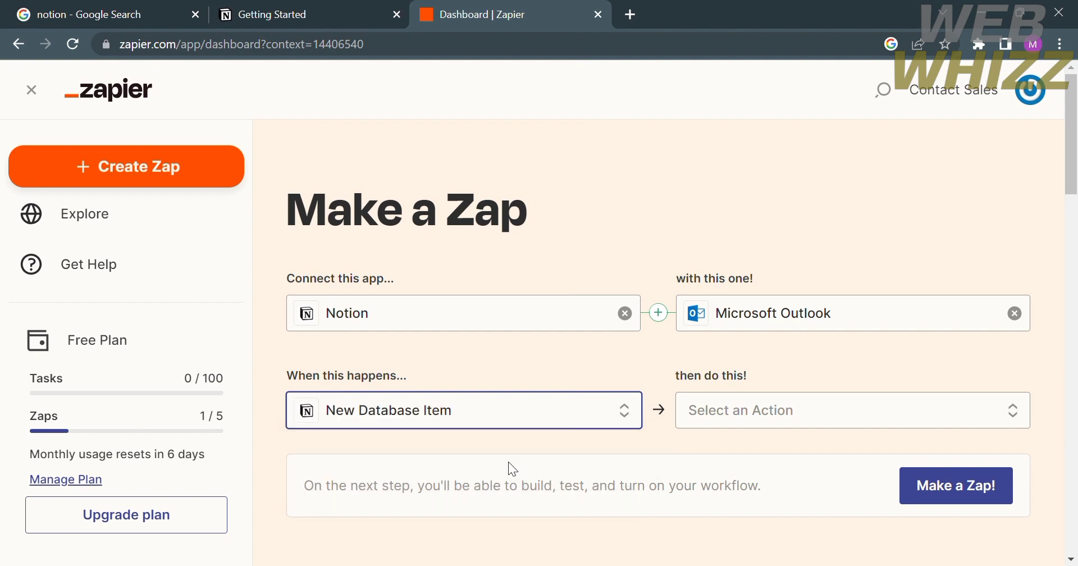
left_click(780, 403)
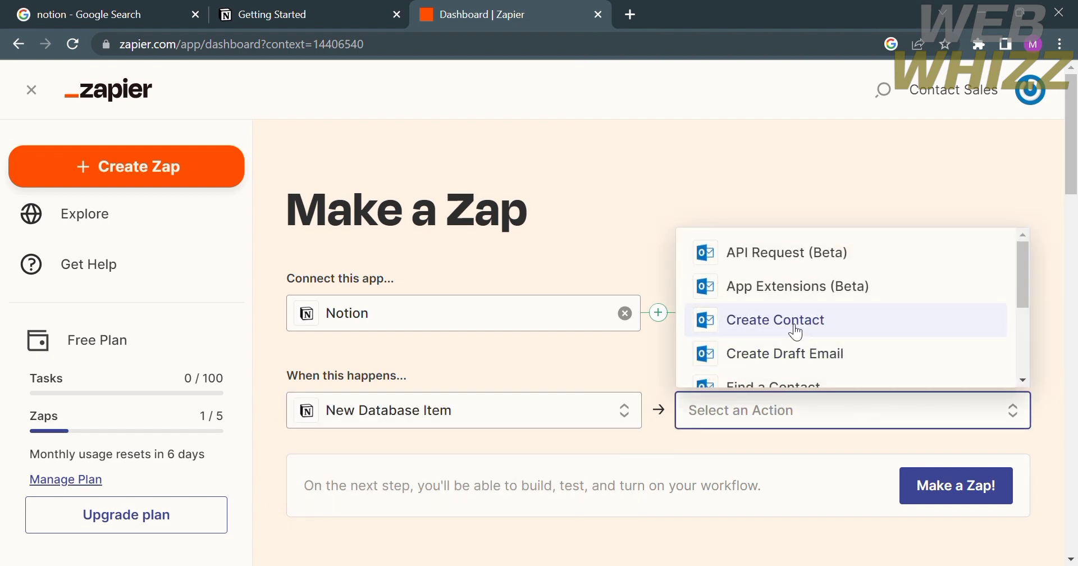
scroll(798, 333, "down", 3)
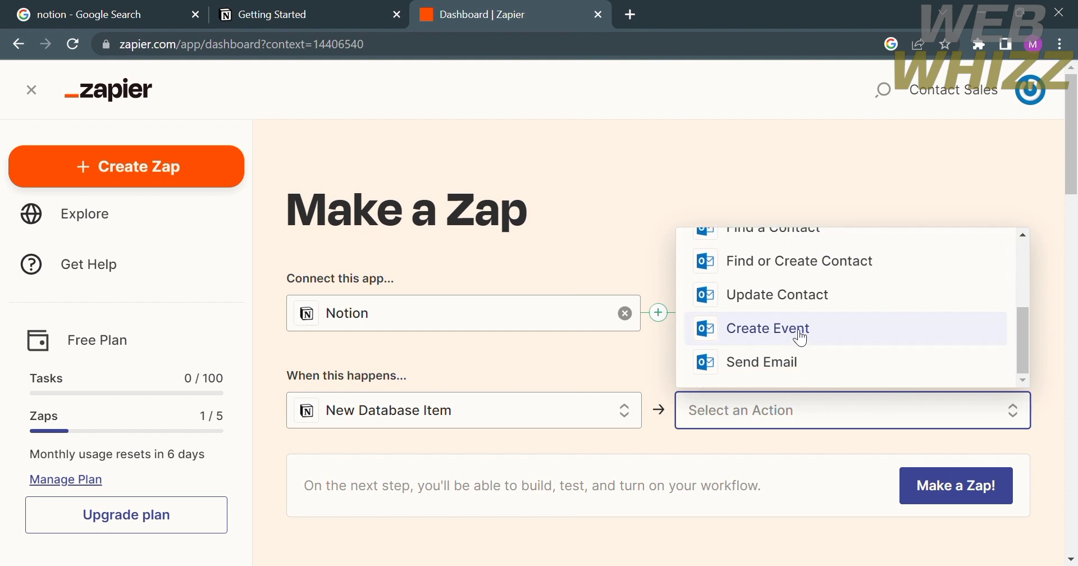
left_click(804, 337)
scroll(699, 505, "down", 3)
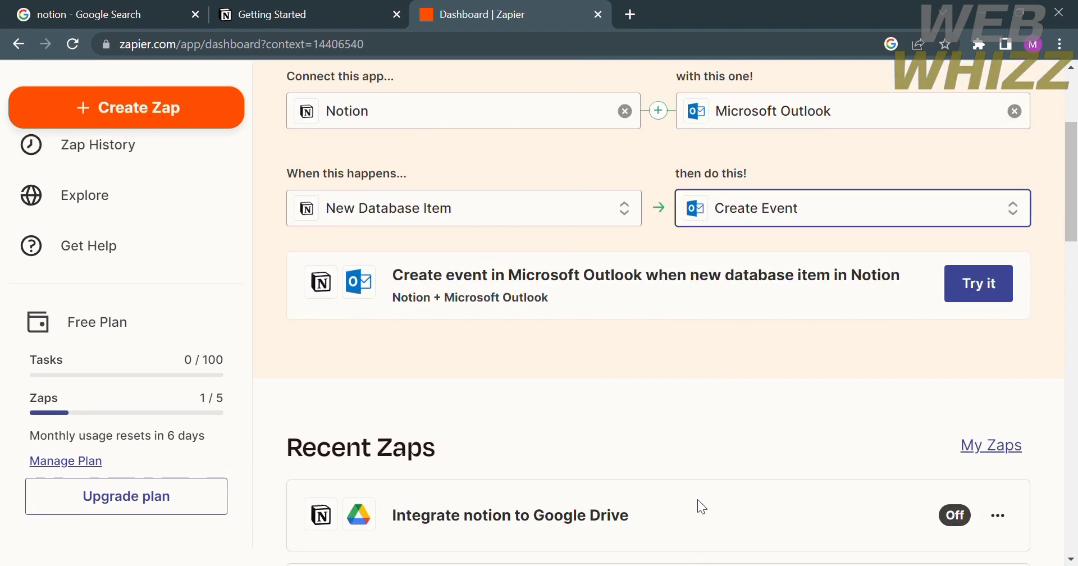
scroll(698, 505, "up", 5)
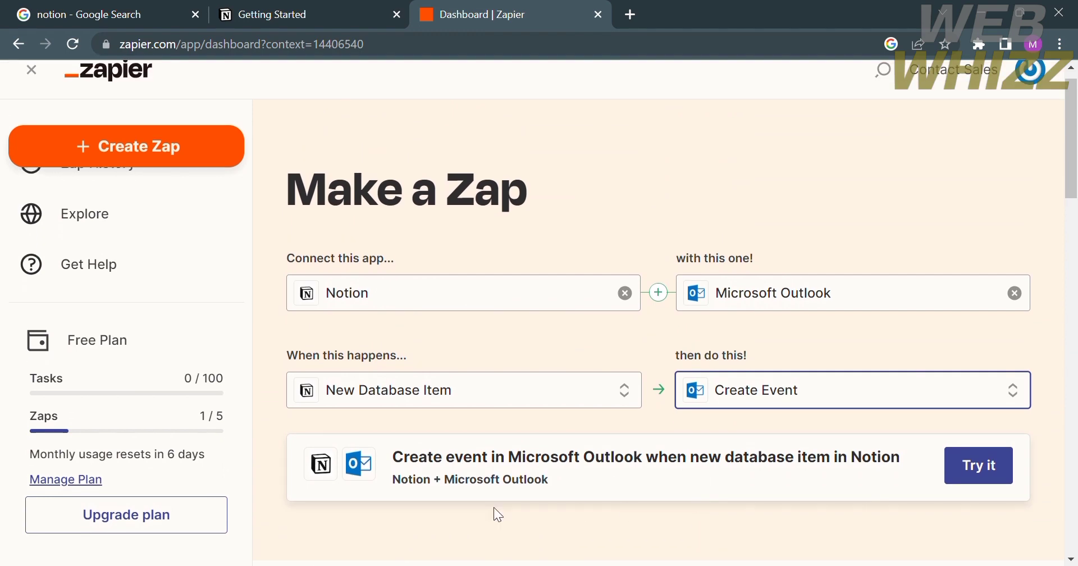
- Start a draft Zap from the Notion-to-Outlook card and continue past the Notion trigger's account
left_click(790, 471)
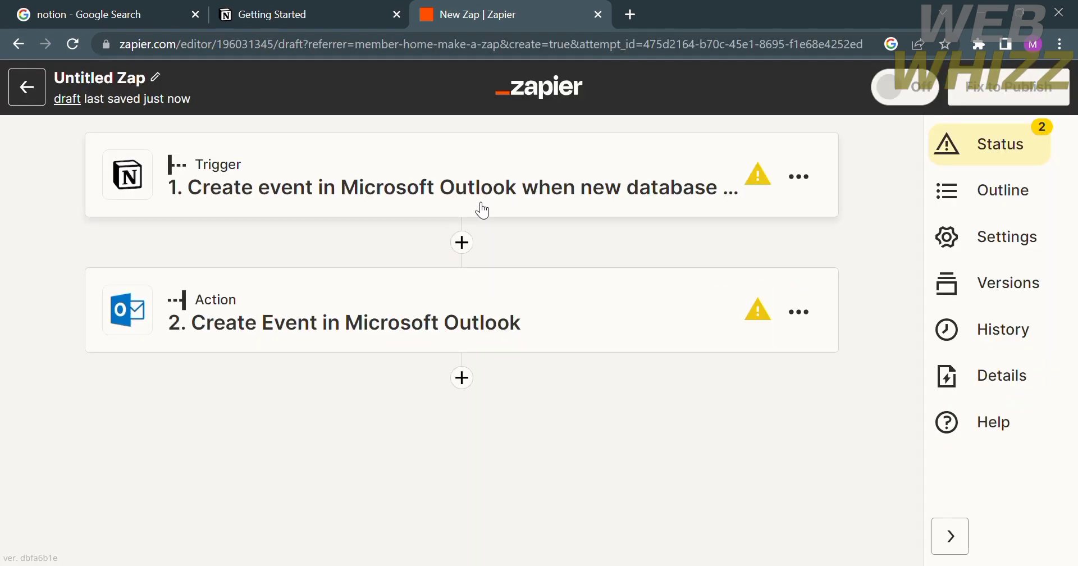
left_click(800, 178)
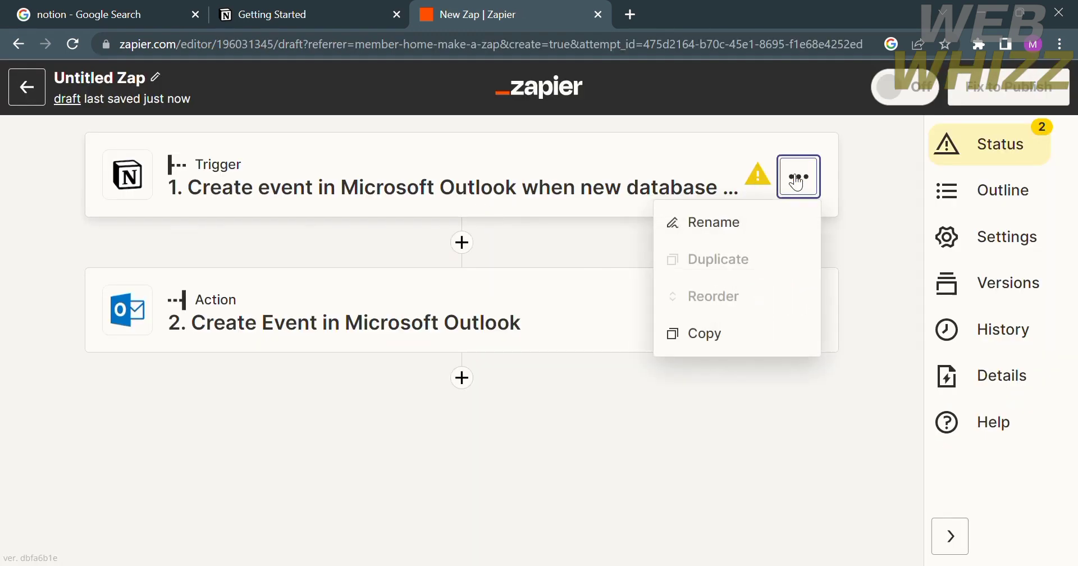
left_click(640, 182)
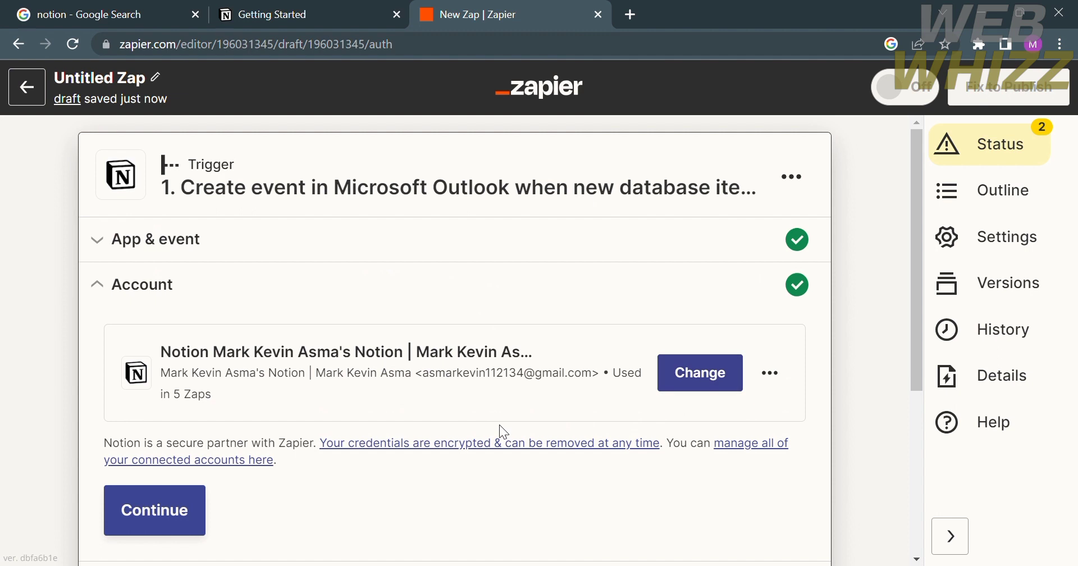
scroll(414, 428, "down", 3)
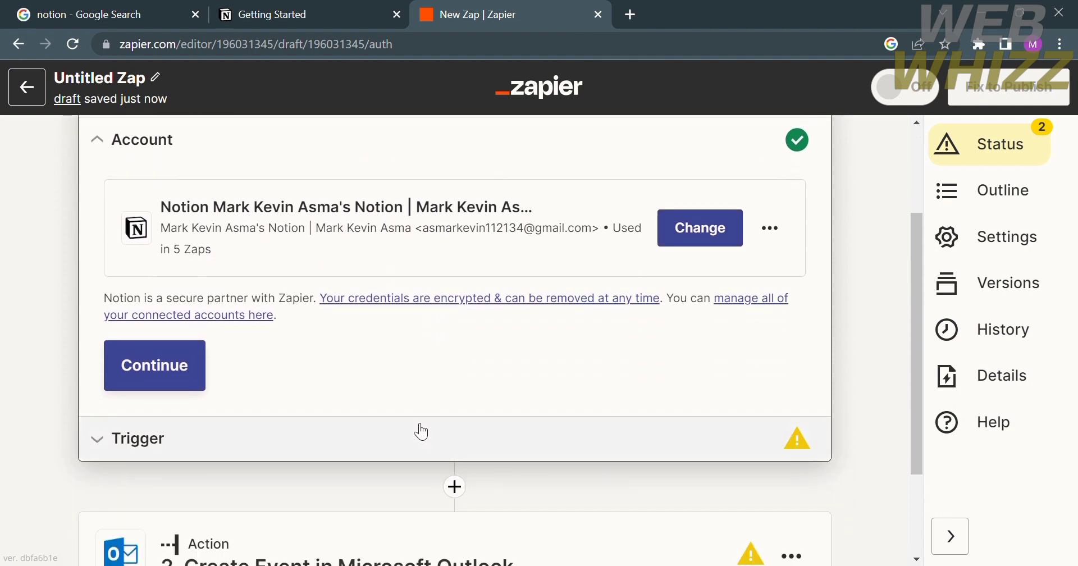
left_click(298, 436)
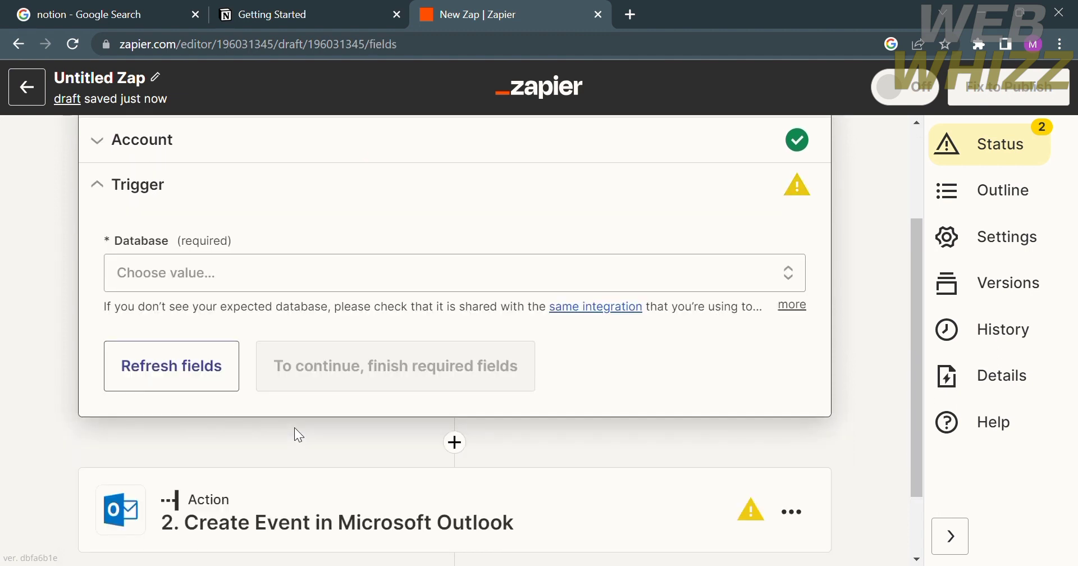
- Set the Notion trigger's Database to Task List
left_click(239, 290)
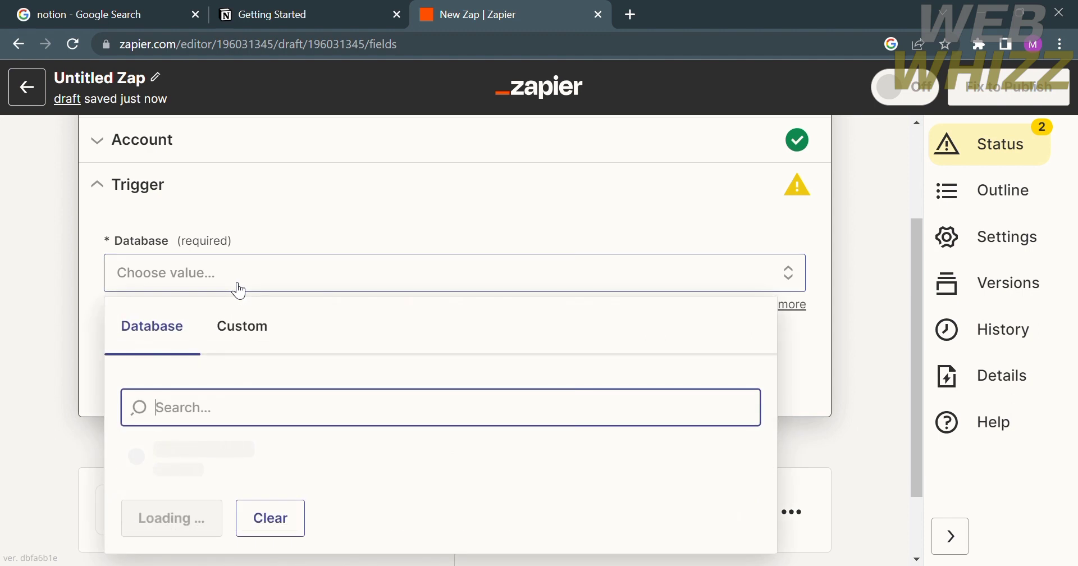
left_click(258, 450)
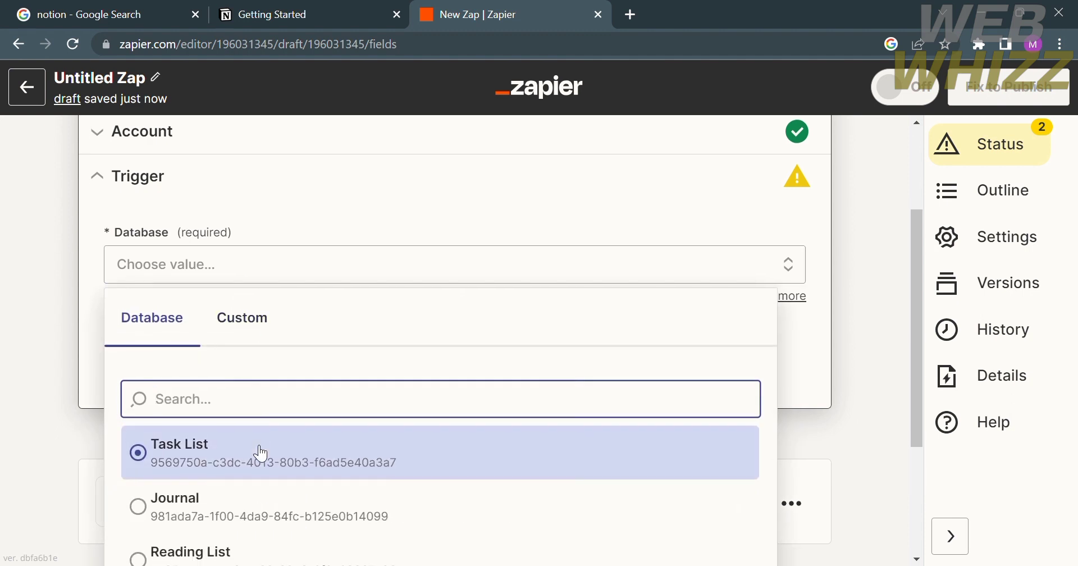
left_click(264, 550)
scroll(265, 550, "down", 3)
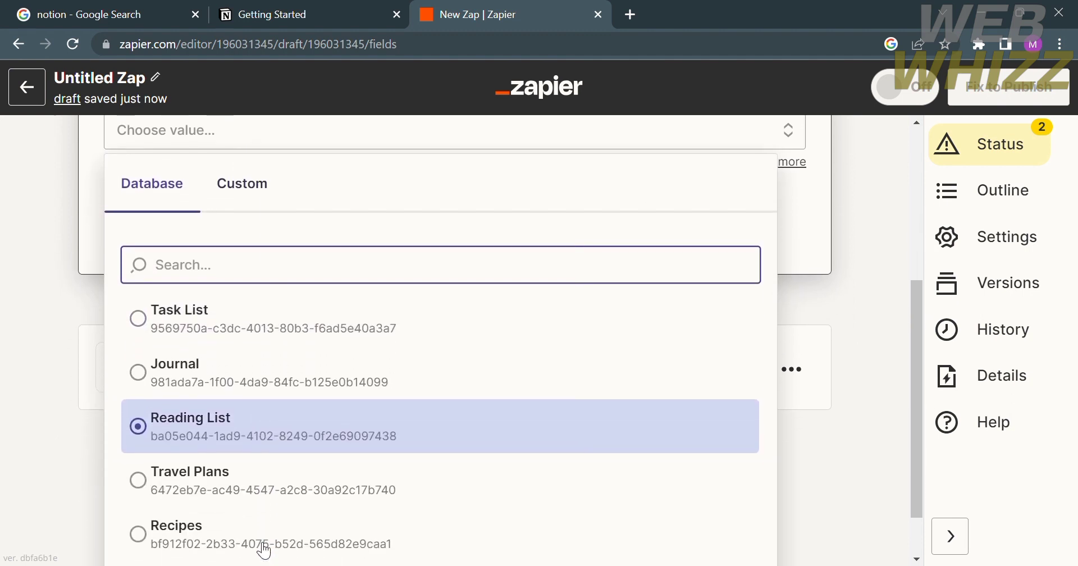
scroll(262, 549, "up", 1)
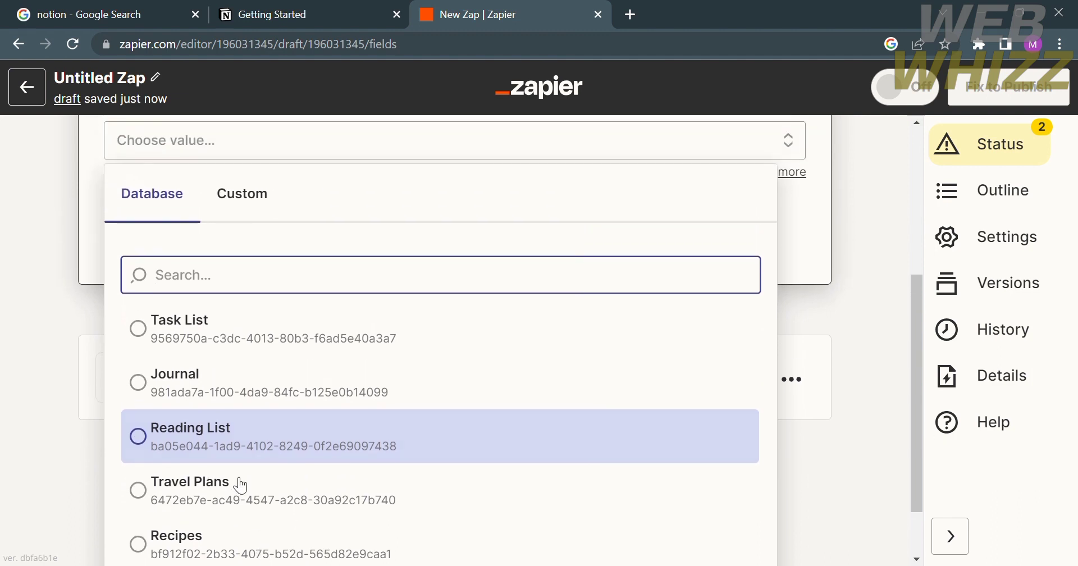
left_click(150, 326)
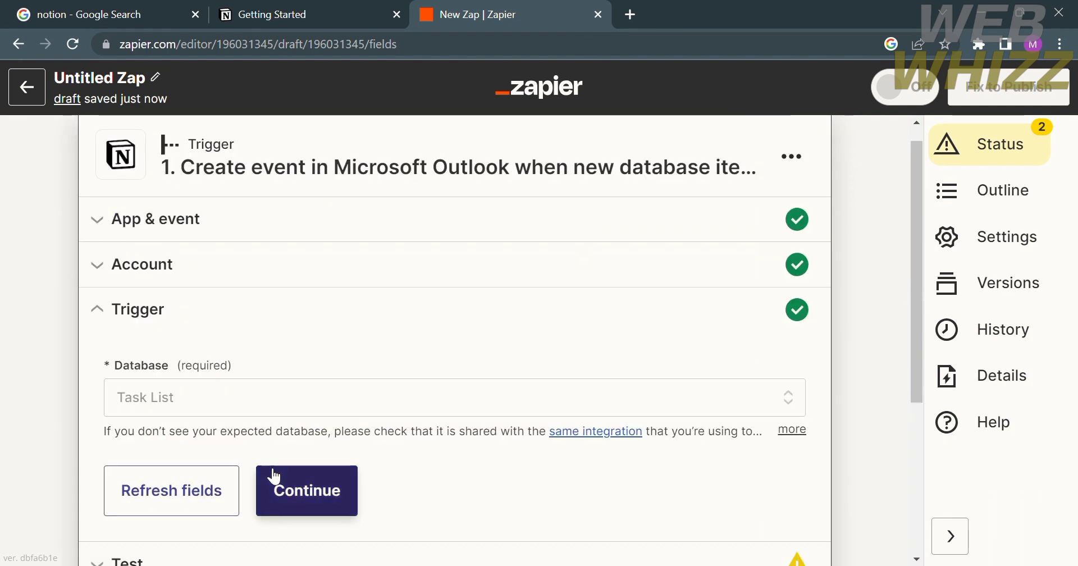
- Save the Notion trigger settings and open the Outlook Create Event step's Account section
left_click(328, 494)
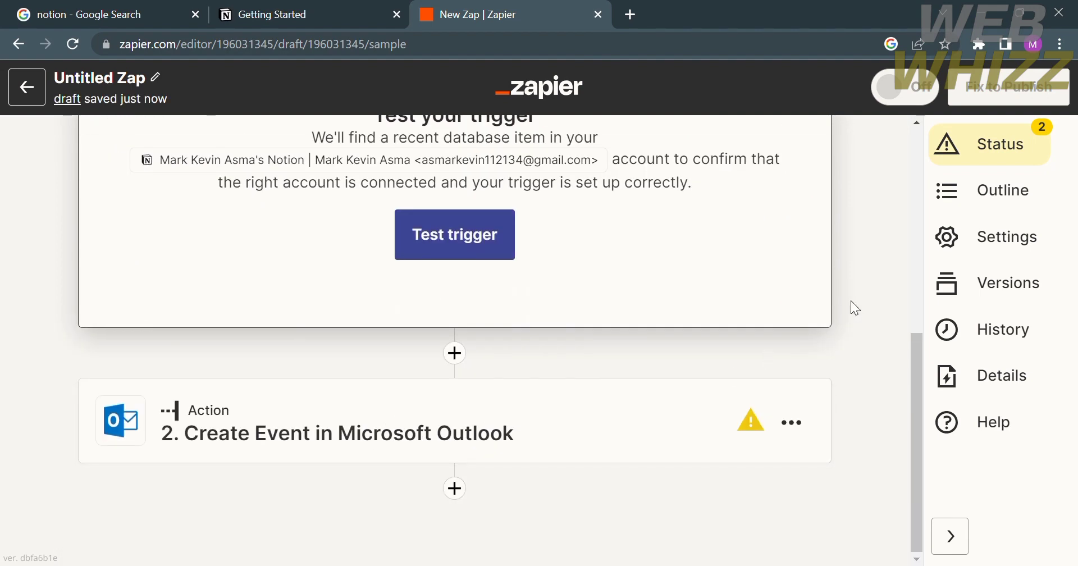
left_click(509, 409)
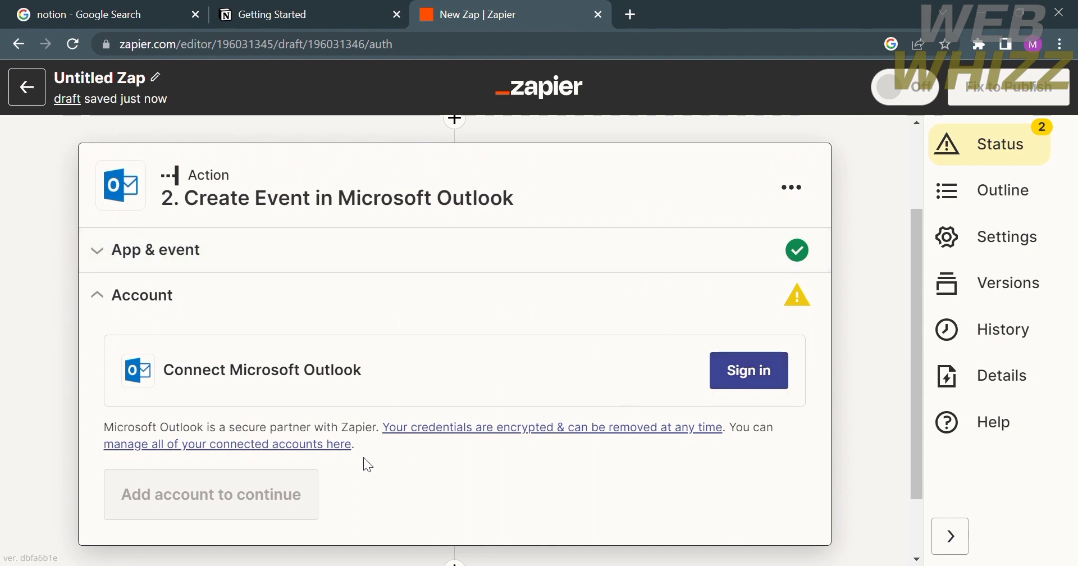
scroll(291, 462, "up", 2)
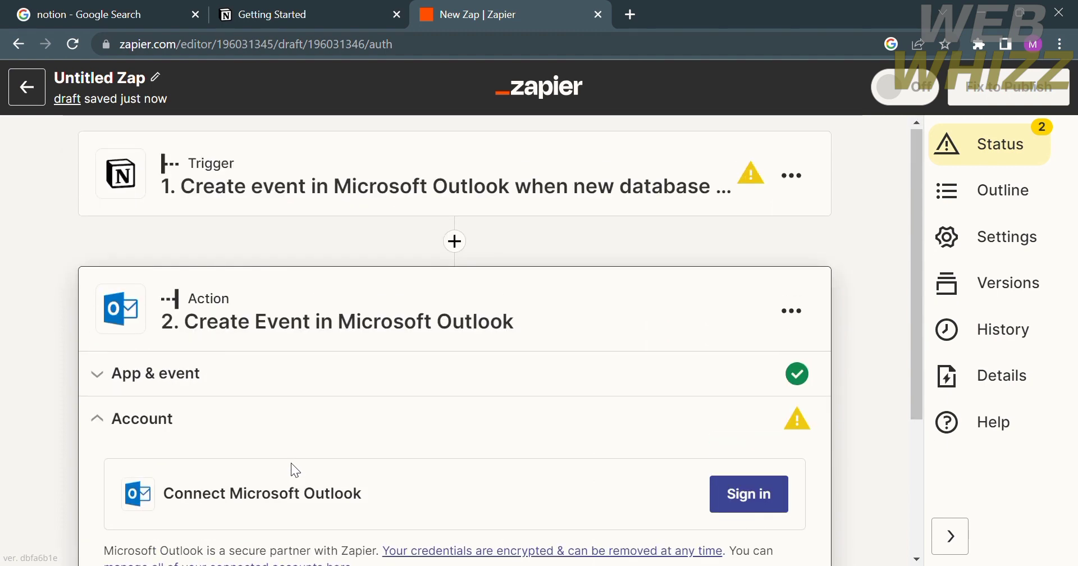
scroll(290, 463, "down", 4)
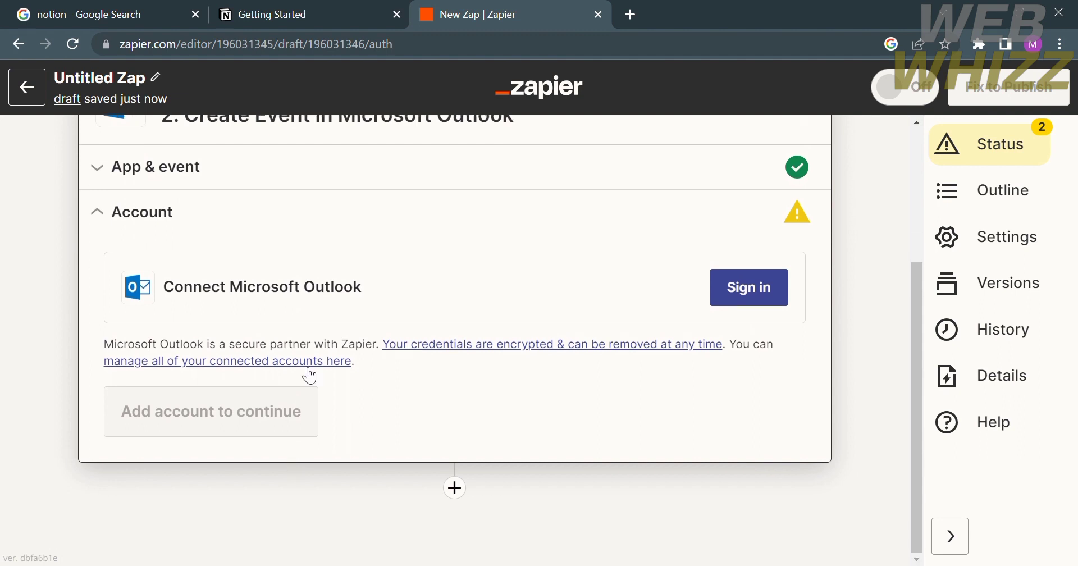
scroll(458, 366, "up", 2)
scroll(463, 372, "up", 2)
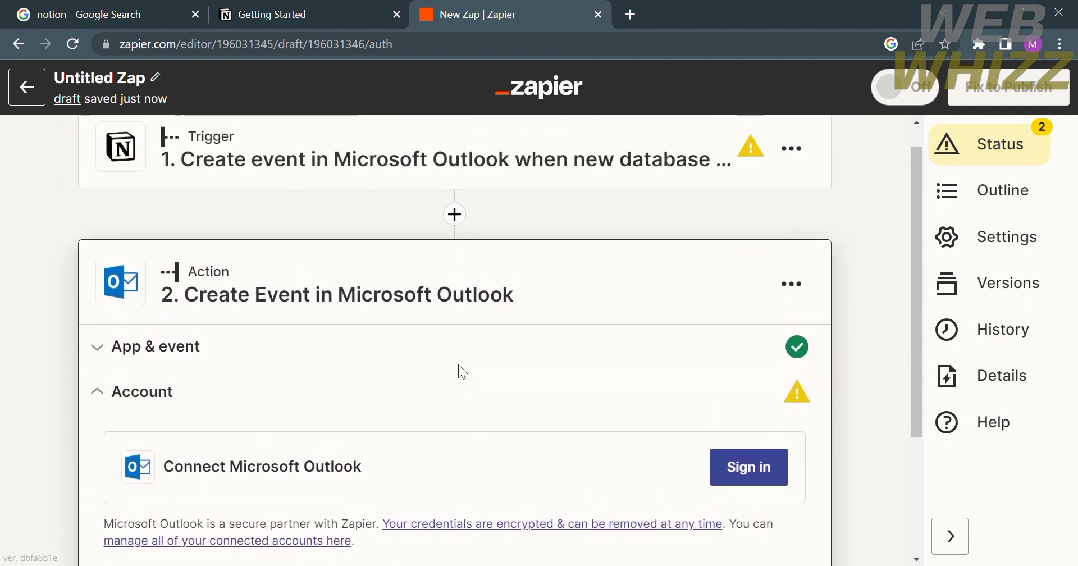